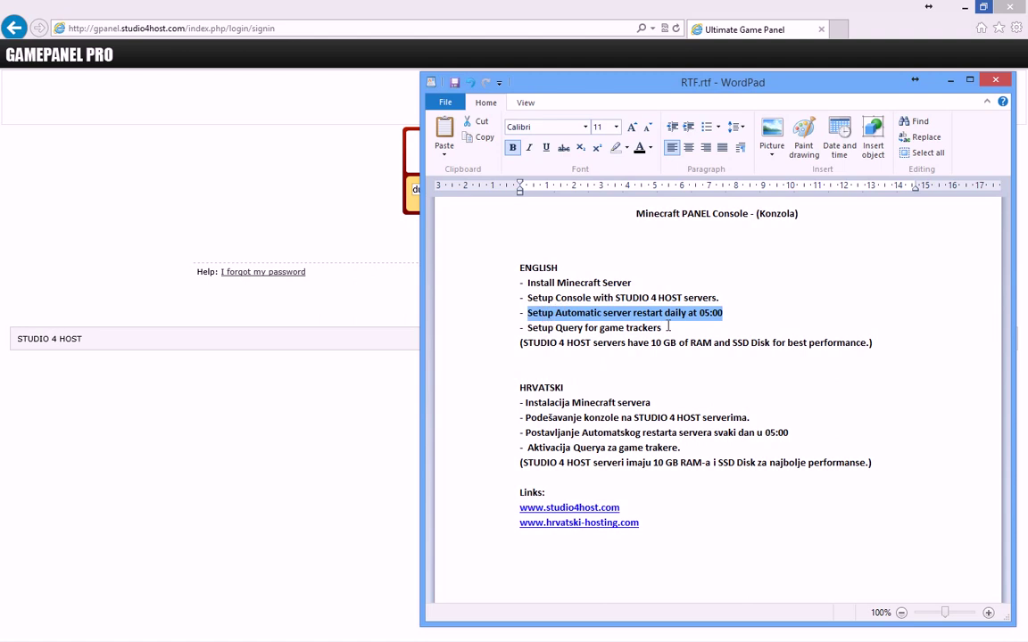
Step: Highlight the 'Setup Query' and 'Install Minecraft Server' task lines in WordPad, then return to the GamePanel Pro sign-in page
left_click_drag(669, 326, 540, 329)
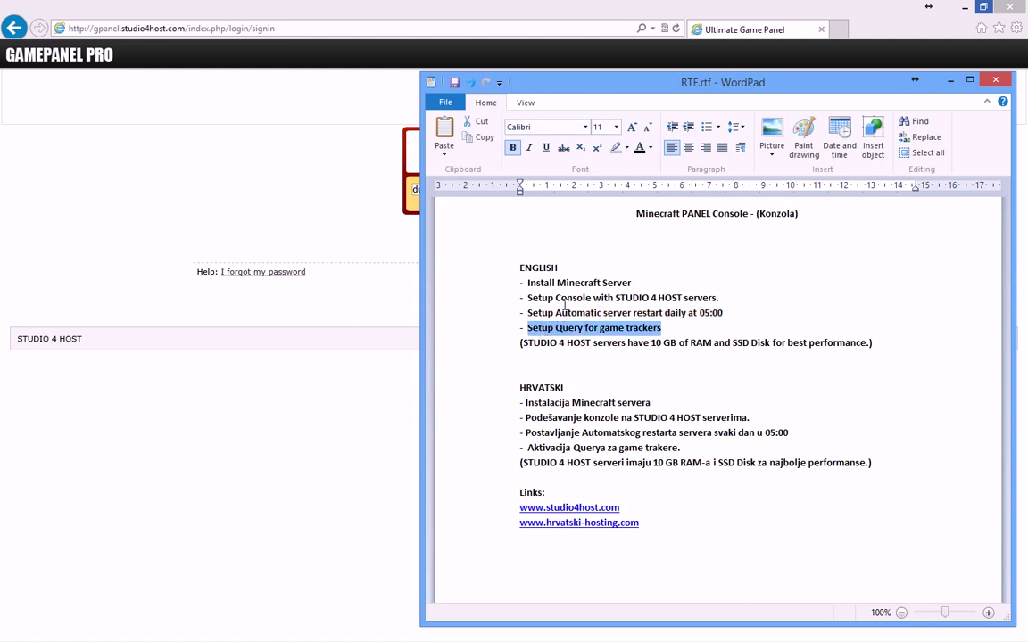
left_click_drag(643, 283, 525, 283)
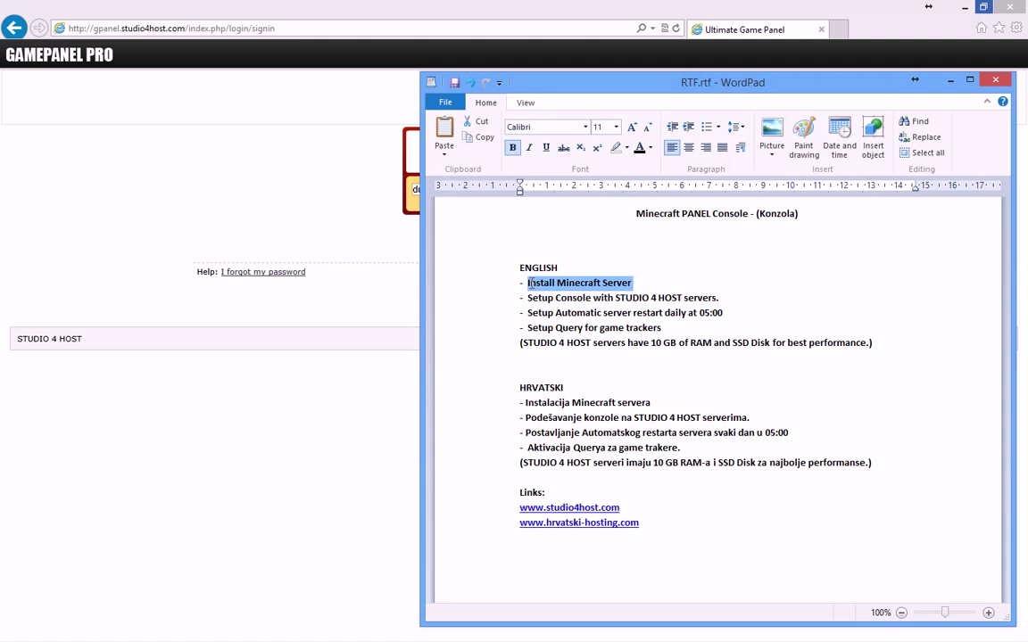
left_click(342, 277)
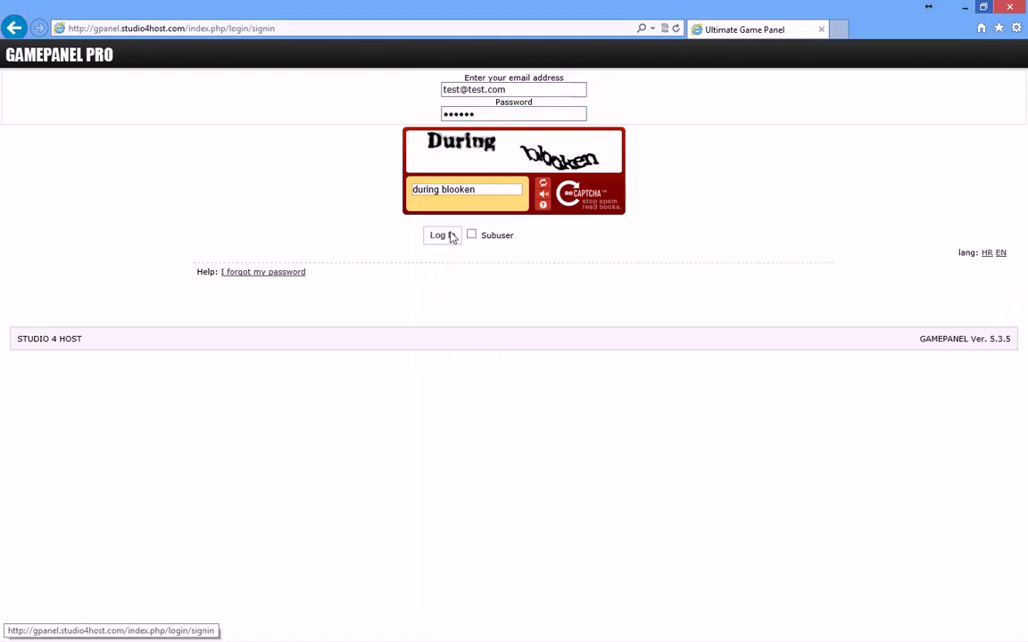
Step: Sign in to GamePanel Pro and open the Minecraft server's WebFTP listing with craftbukkit.jar and spigot.jar
left_click_drag(1008, 255, 952, 255)
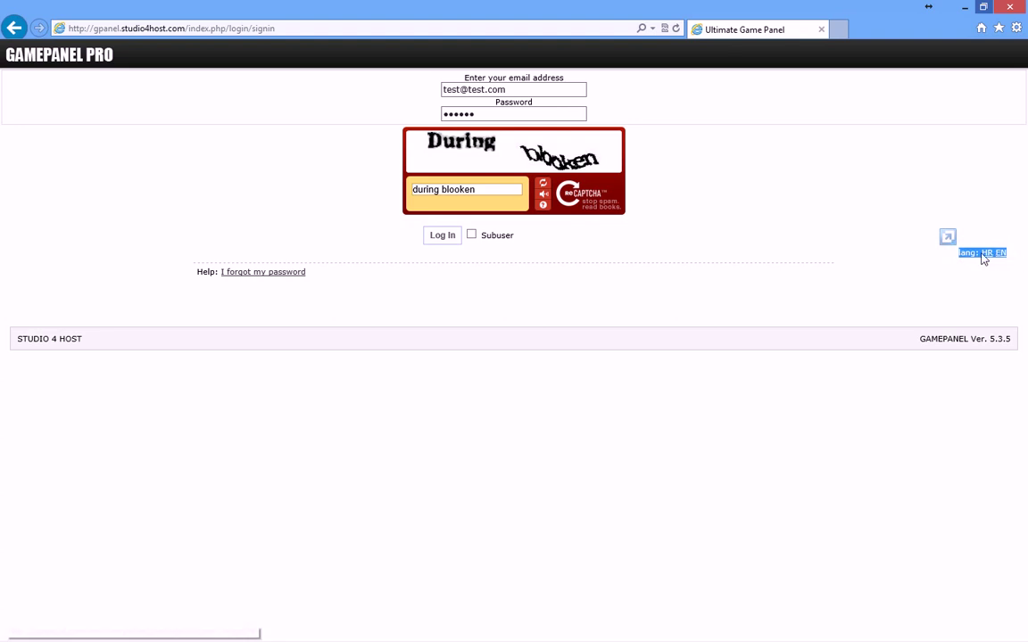
left_click(450, 238)
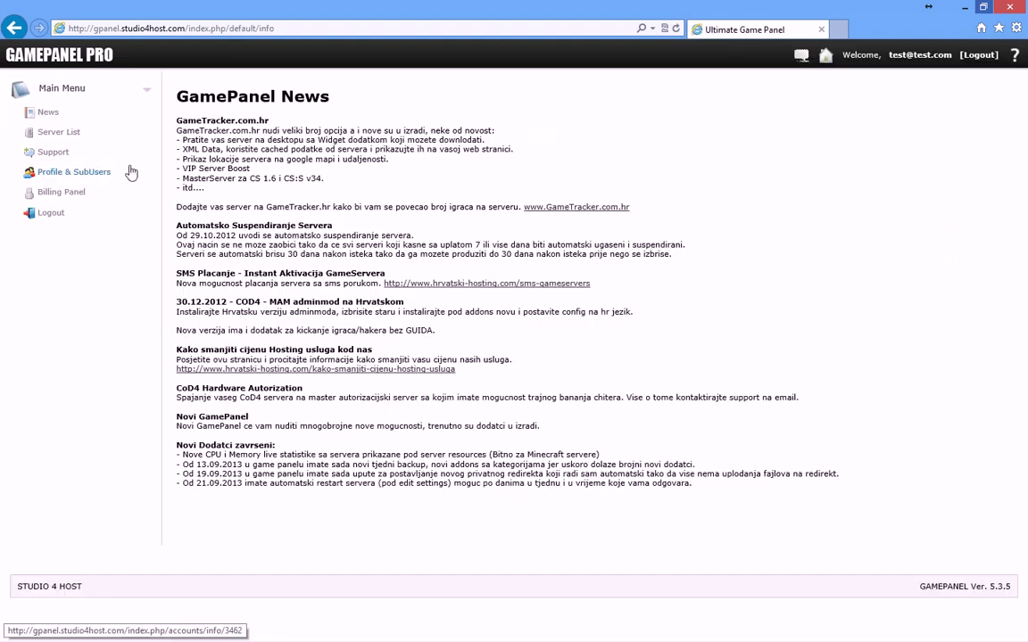
left_click(70, 134)
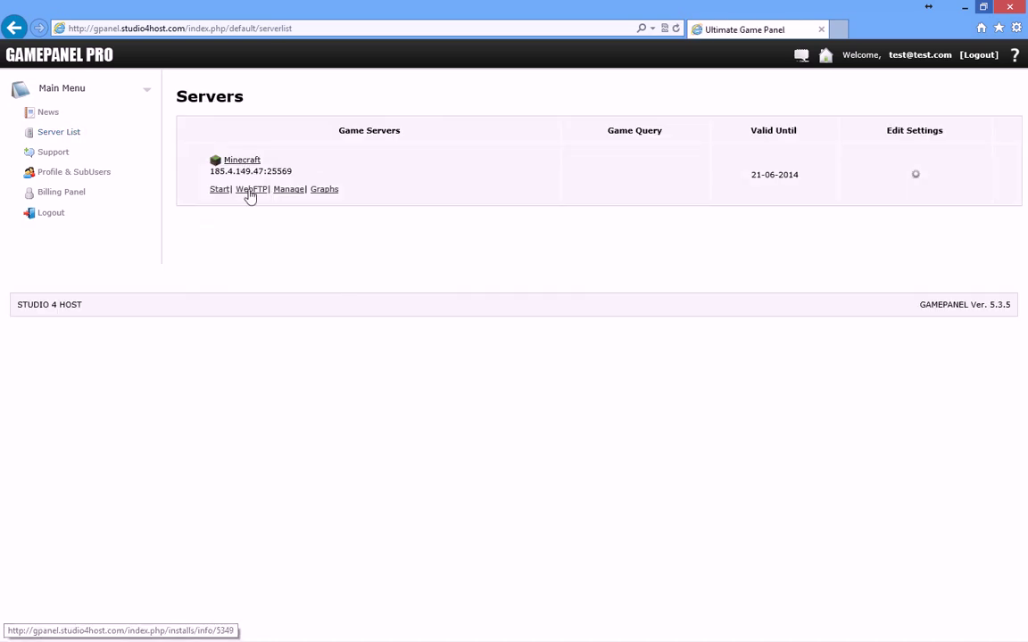
left_click(251, 162)
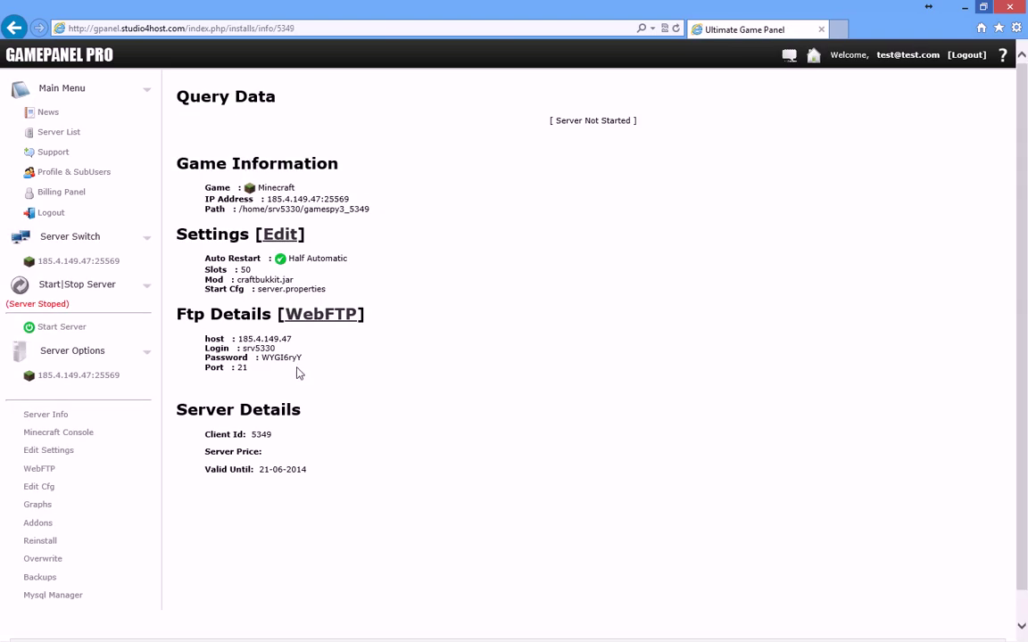
left_click(47, 473)
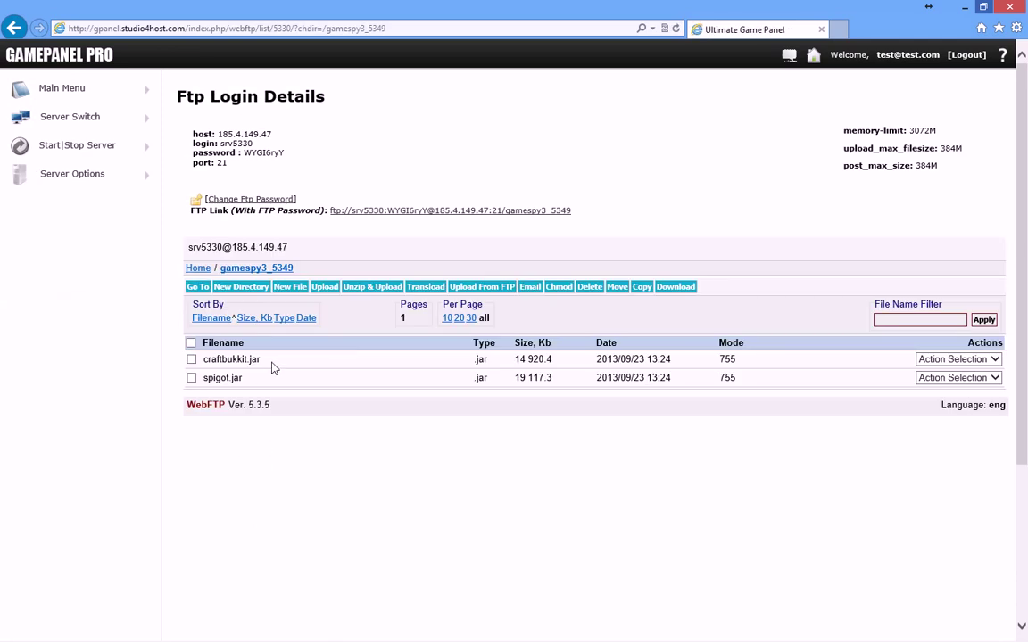
Step: Change the Mod field in Edit Settings from craftbukkit.jar to spigot.jar and submit
double_click(234, 361)
double_click(223, 378)
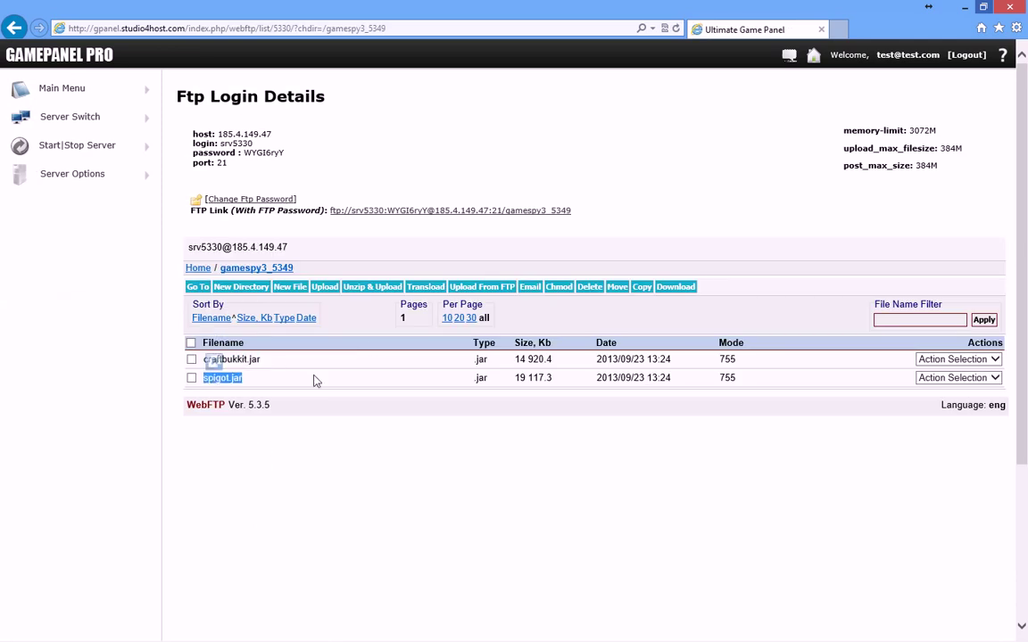
left_click(96, 178)
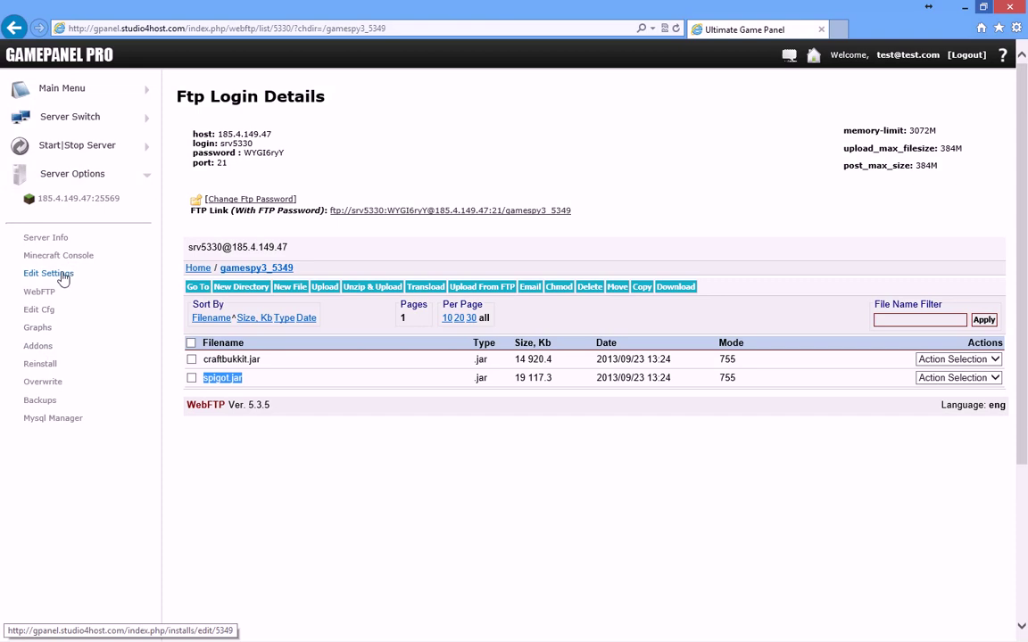
left_click(61, 276)
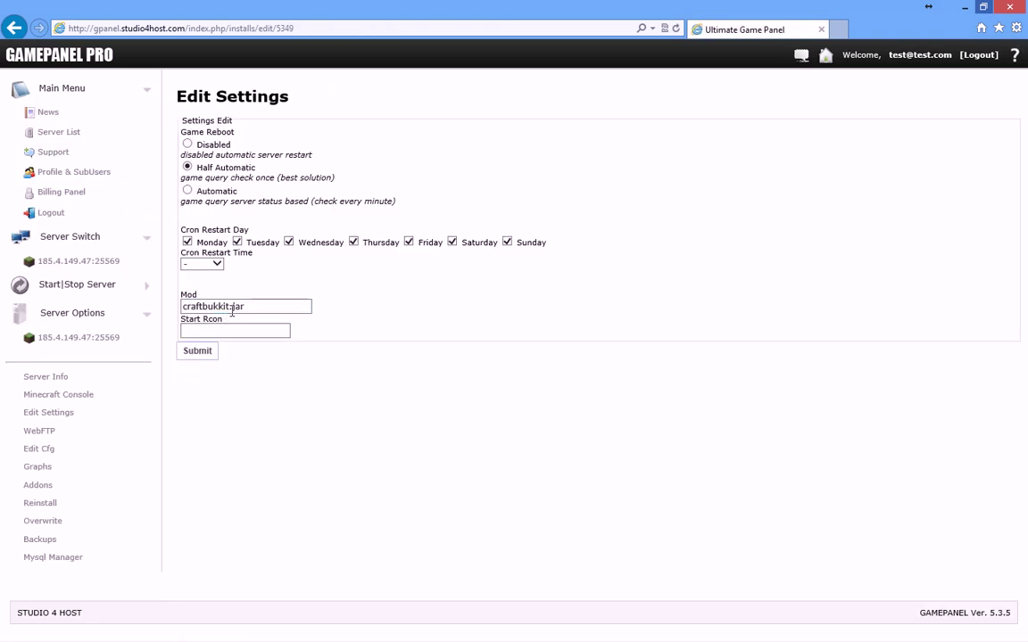
left_click_drag(253, 309, 182, 306)
left_click(241, 307)
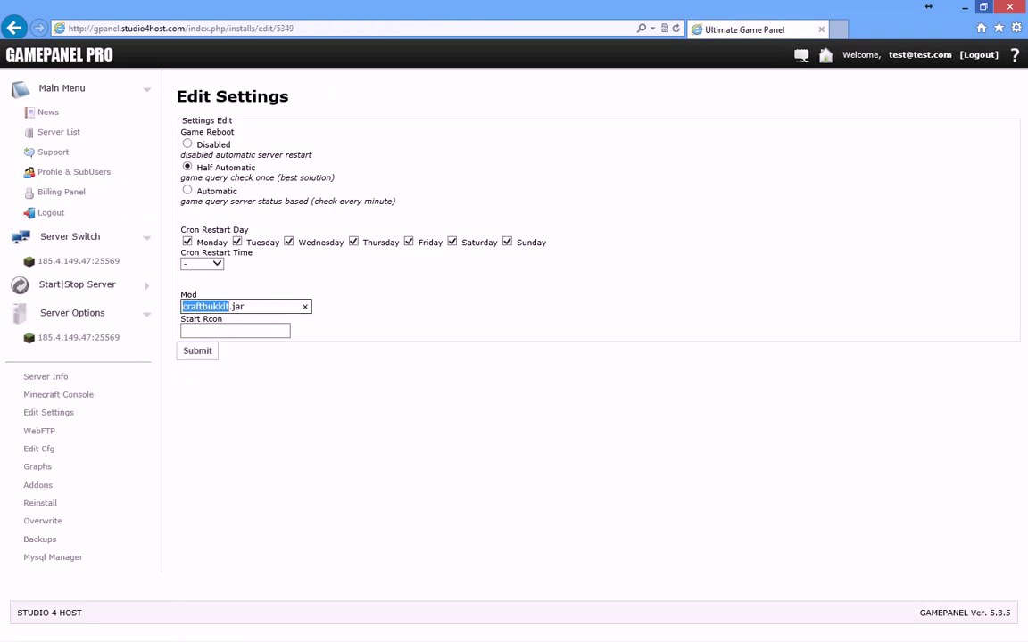
type("spigot")
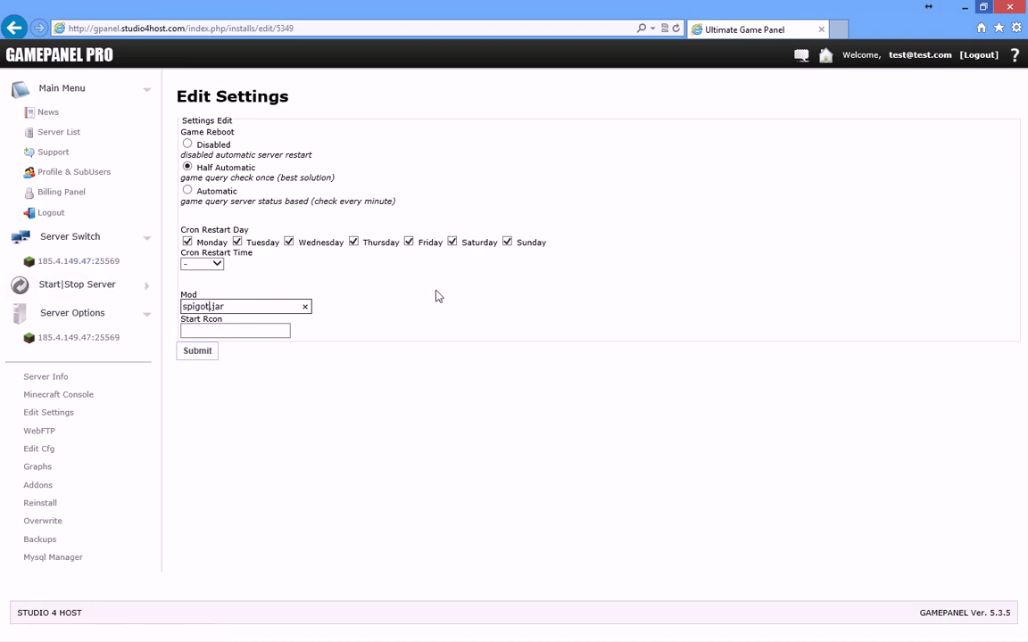
left_click(207, 355)
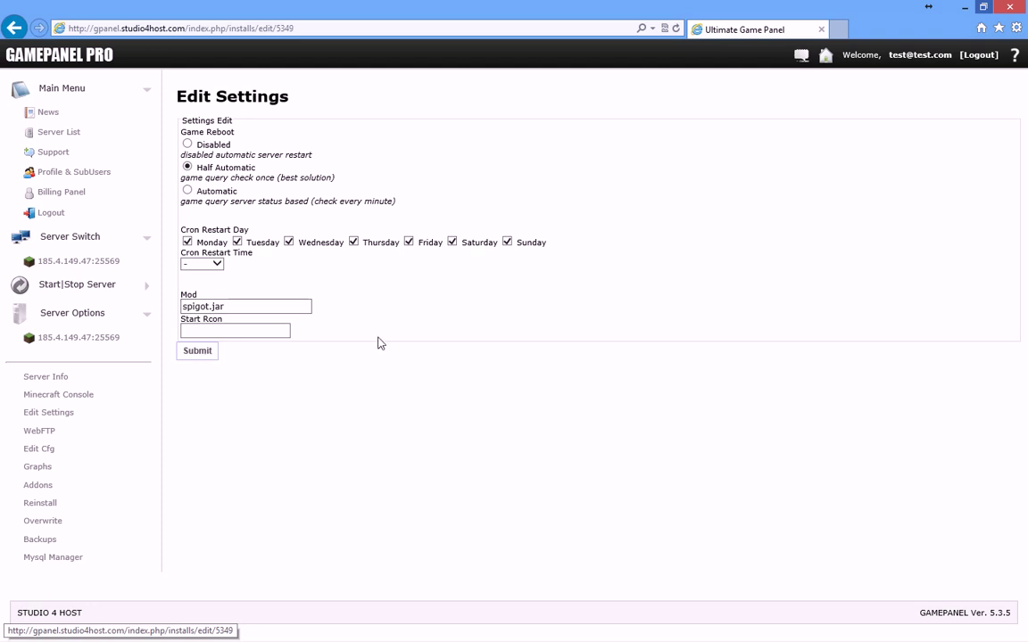
Step: Highlight the daily 05:00 restart task in the WordPad notes and return to the settings page
key("alt+Tab")
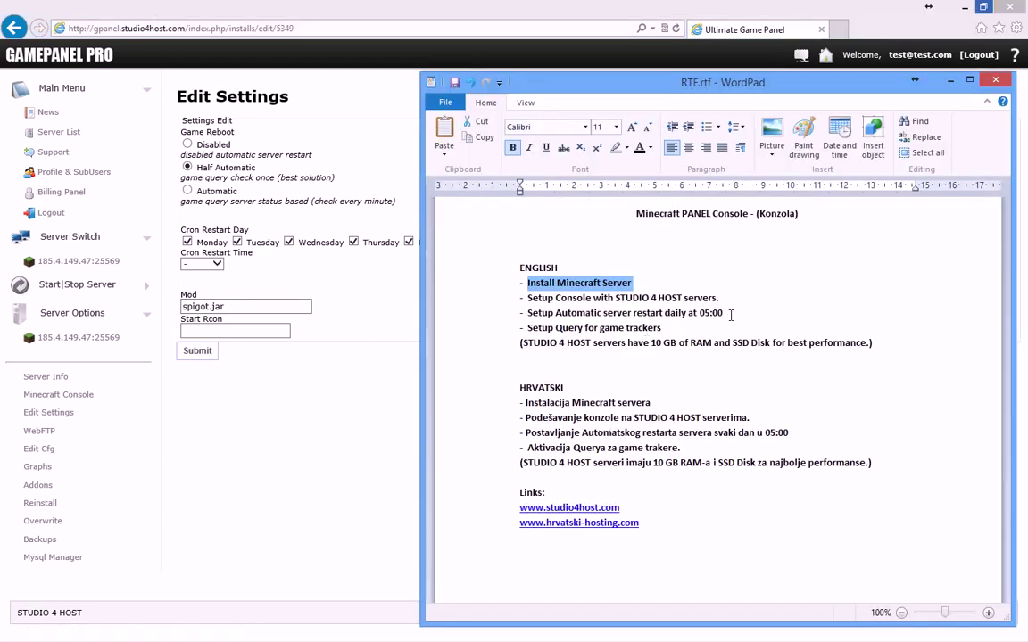
left_click_drag(730, 314, 539, 313)
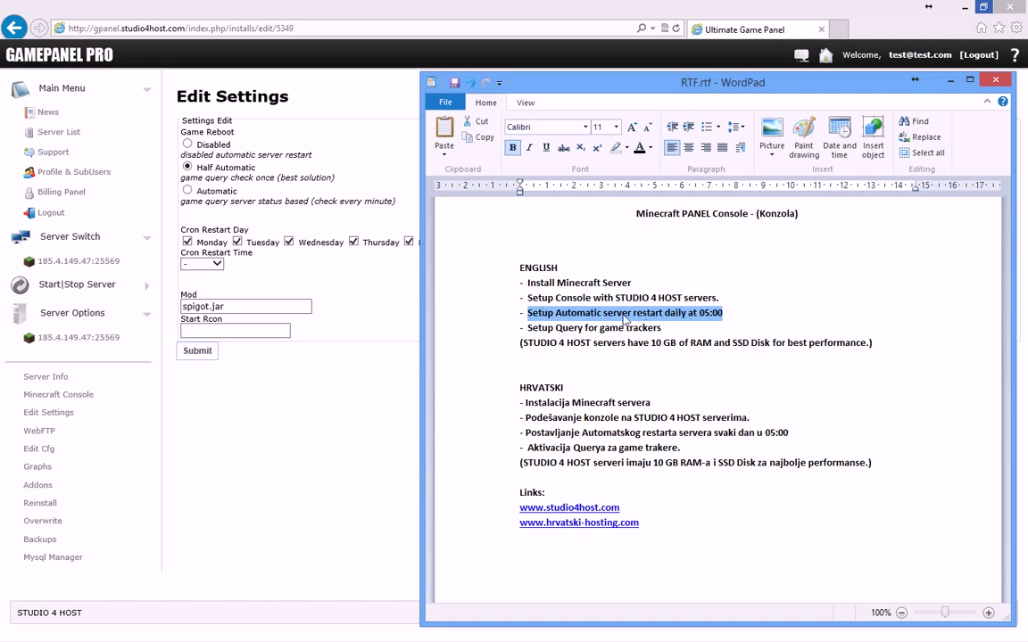
left_click(341, 314)
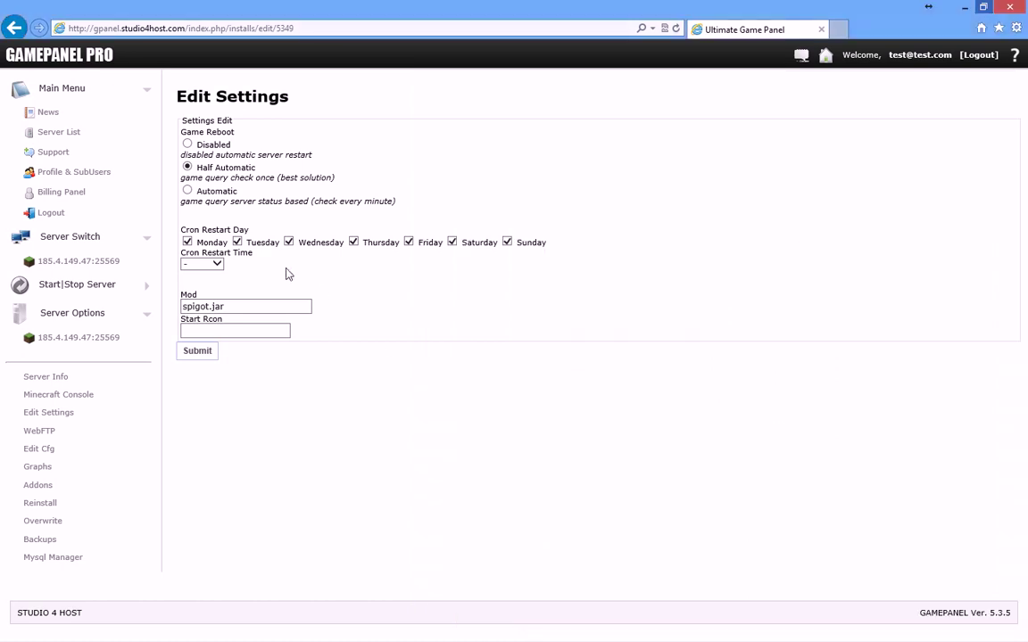
Step: Set the Cron Restart Time to 05:00 for Monday through Sunday and submit
left_click_drag(553, 248, 270, 284)
left_click(201, 264)
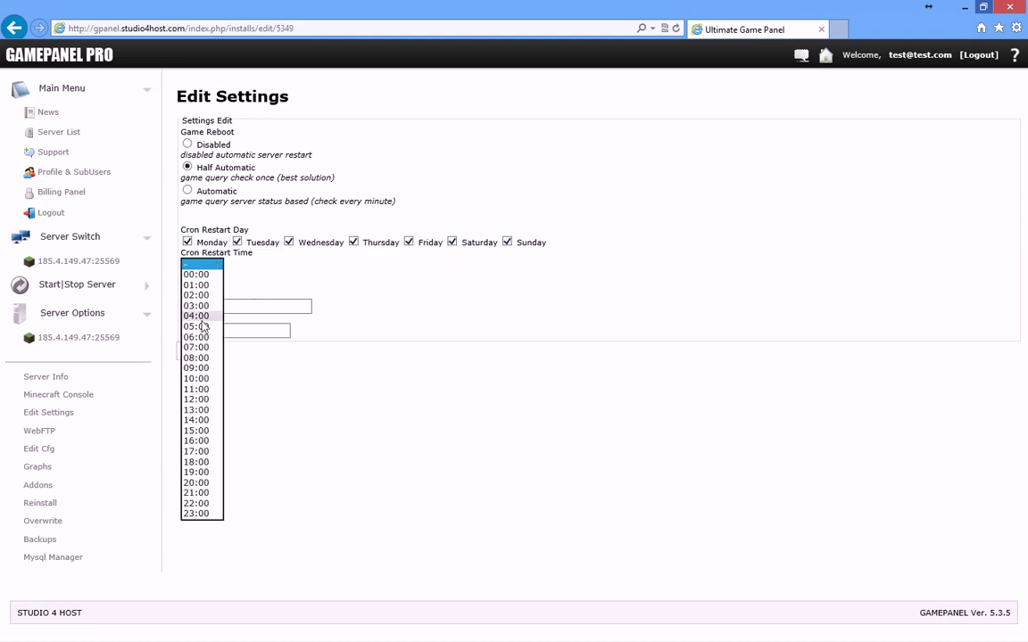
left_click(204, 328)
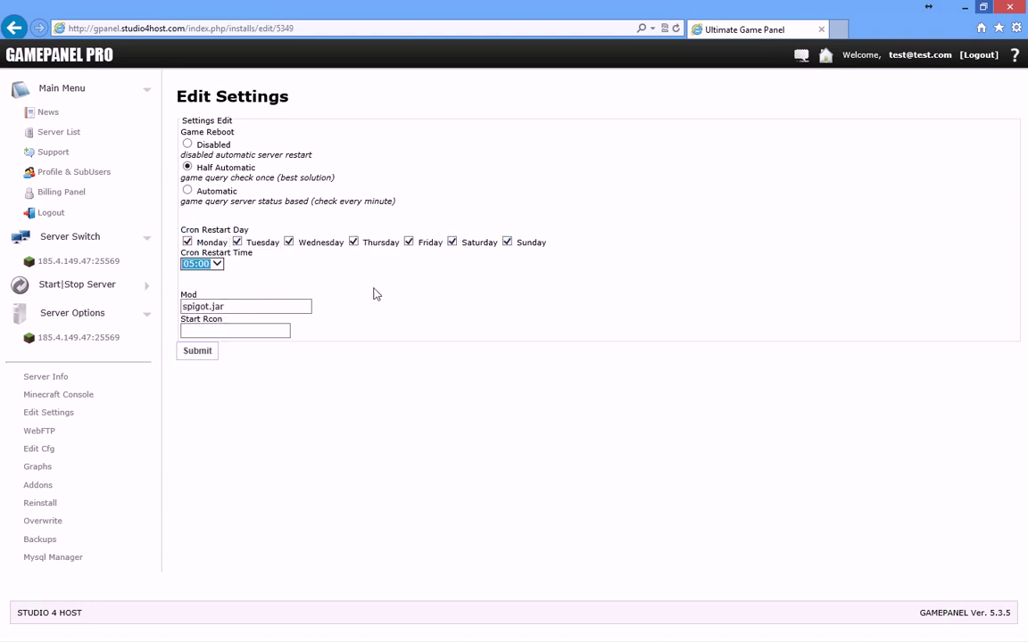
left_click(207, 355)
left_click(207, 353)
Step: Highlight the Install Minecraft Server task in the notes and expand Start|Stop Server
key("alt+Tab")
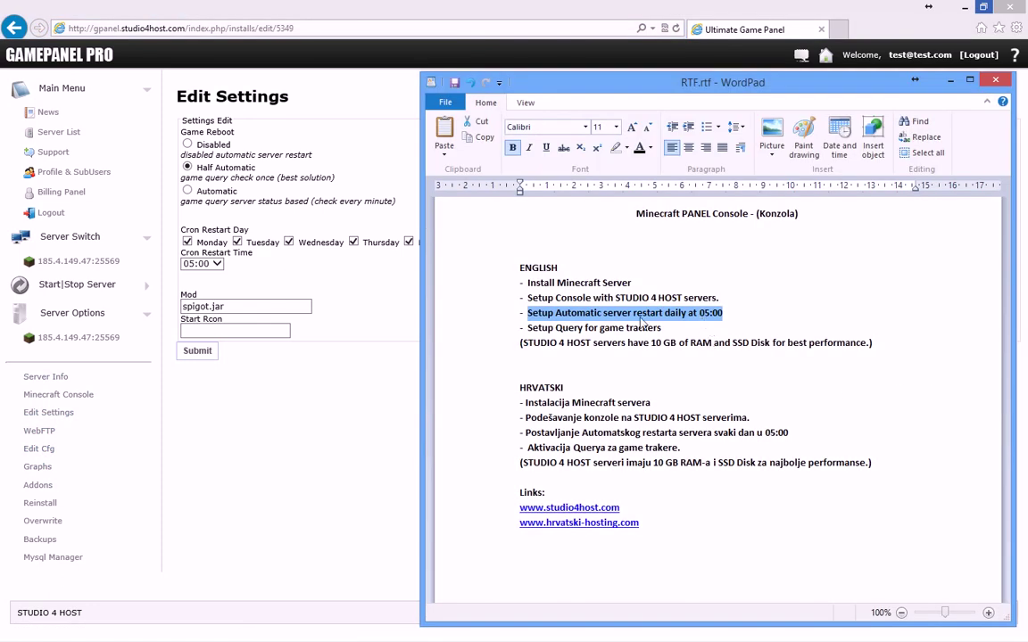
left_click_drag(649, 285, 526, 283)
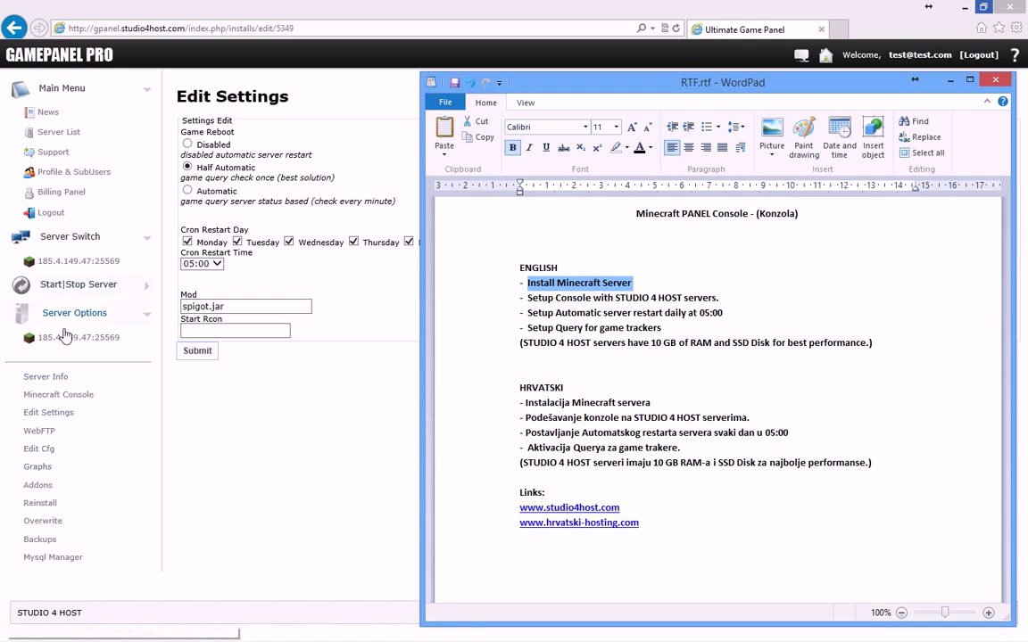
left_click(77, 285)
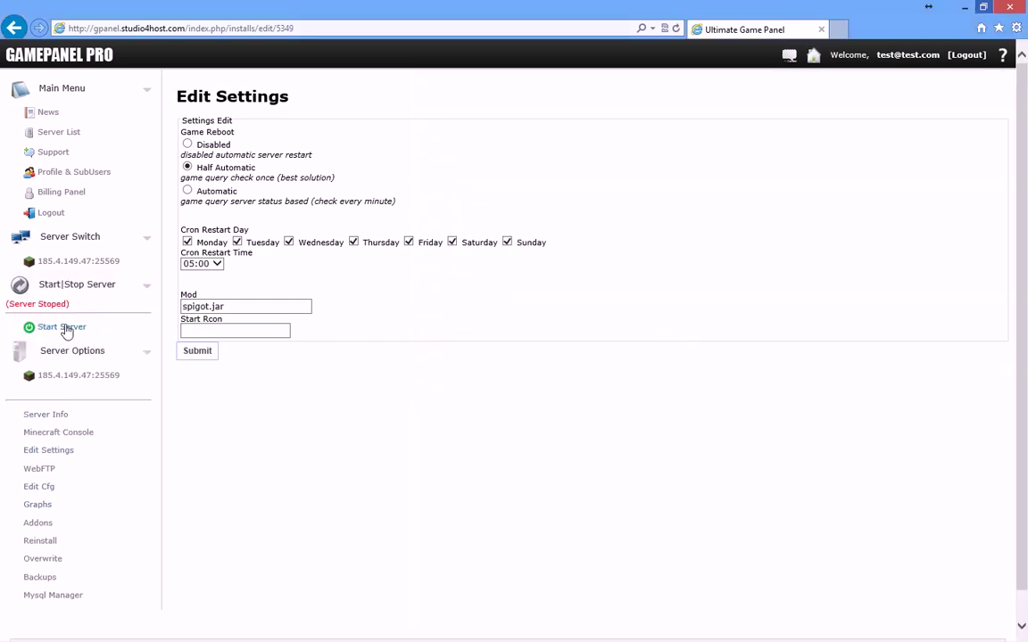
Step: Start the Minecraft server, close the start window and decline resending the form
left_click(64, 329)
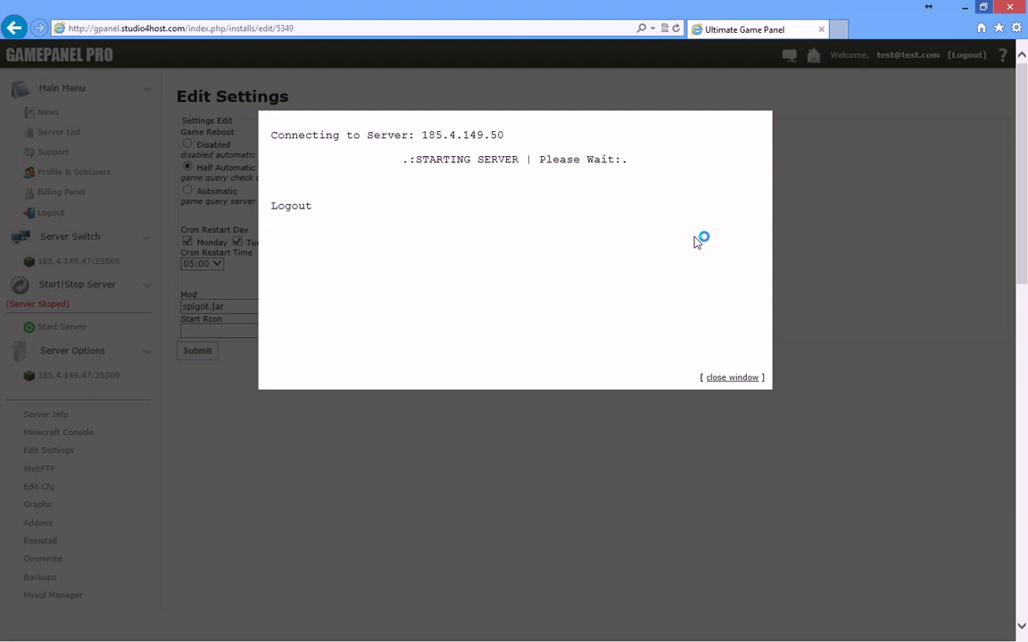
left_click_drag(320, 202, 270, 198)
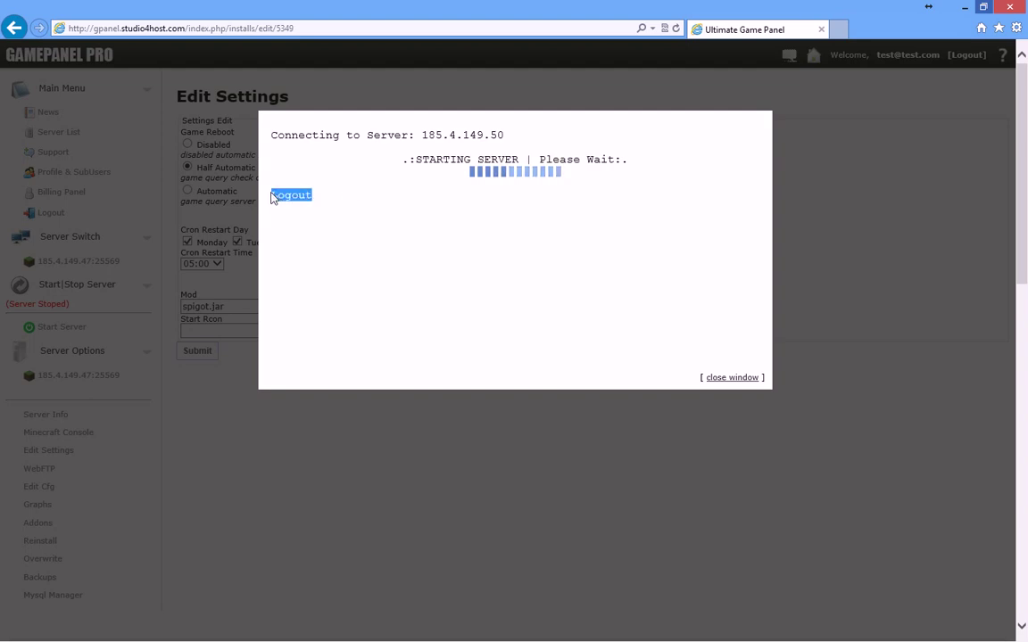
left_click(741, 378)
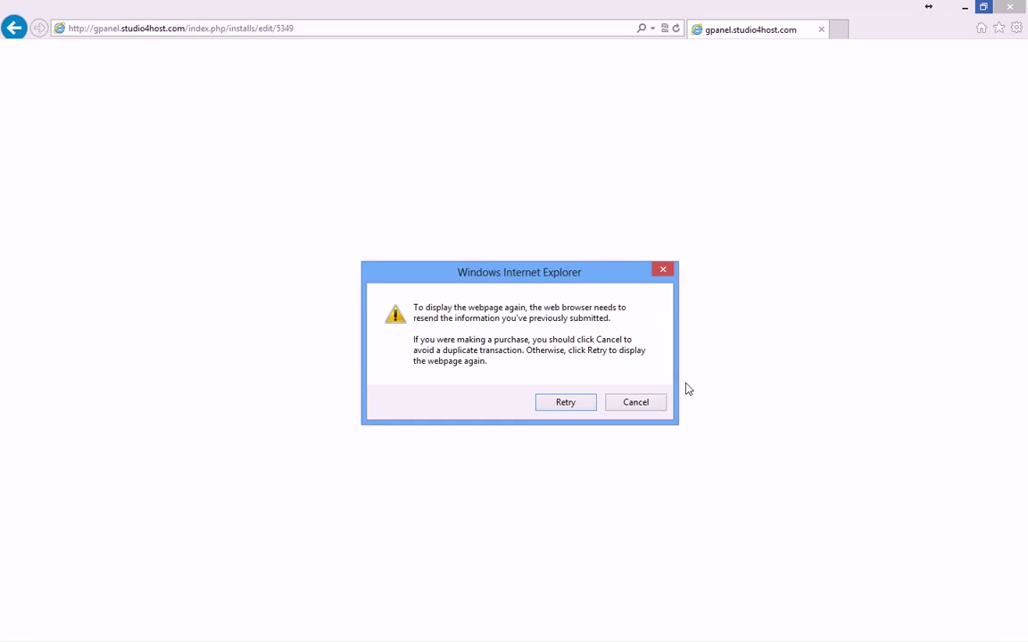
left_click(627, 405)
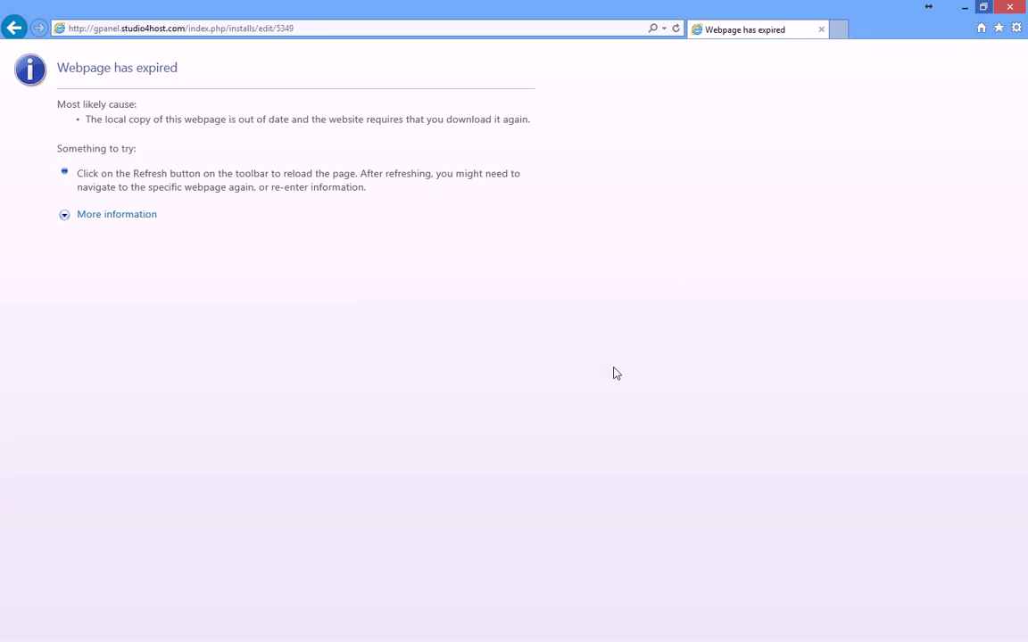
Step: Reload the server settings page from the address bar
left_click(312, 28)
left_click(313, 27)
key("Return")
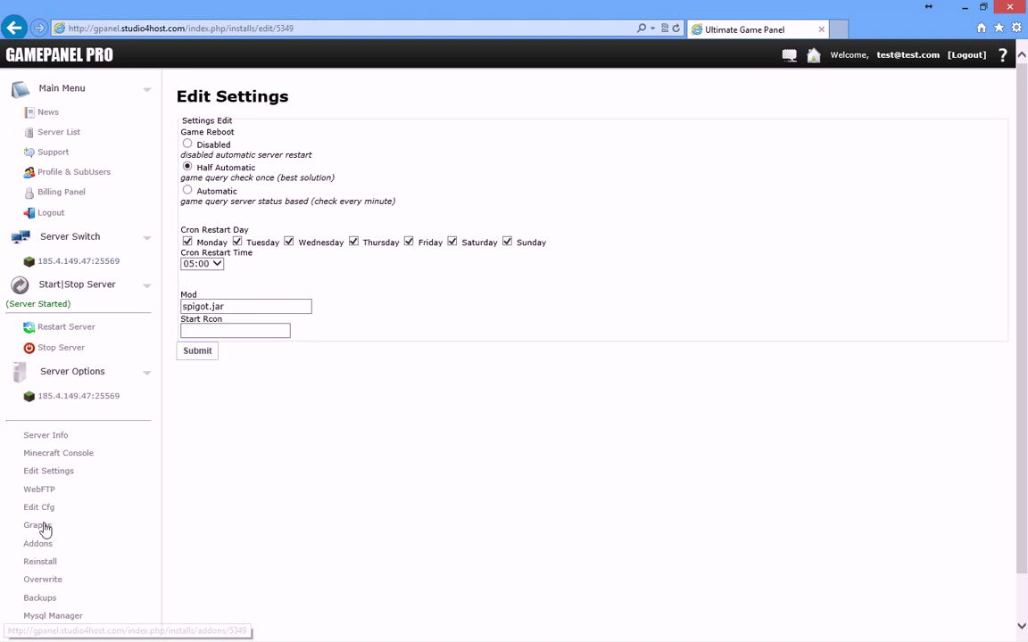
Step: Check the WebFTP files, then open the Addons list with craftbukkit, Mineload and spigot
left_click(51, 492)
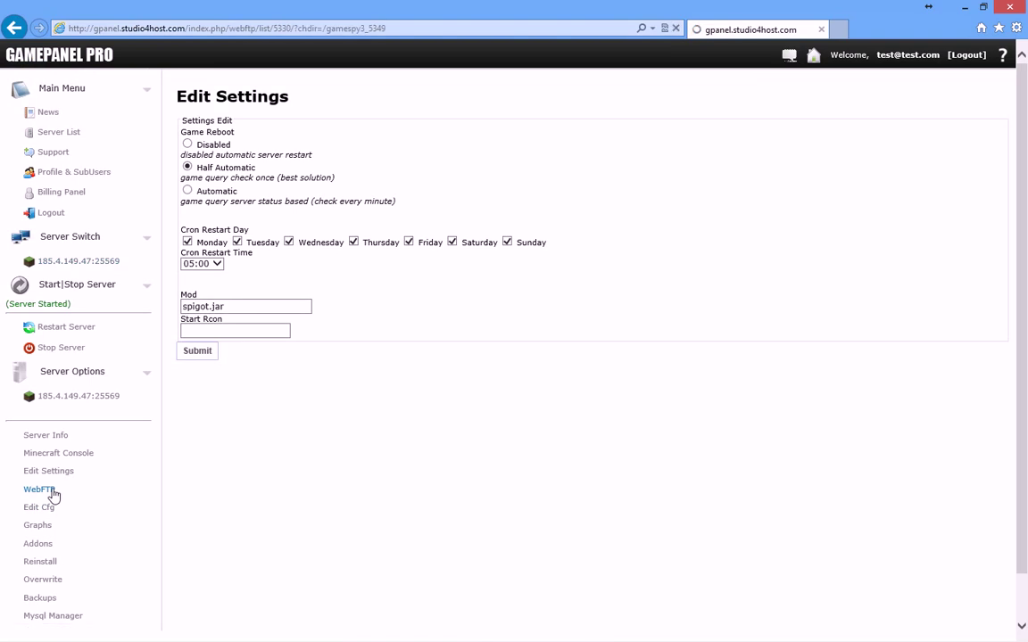
scroll(234, 379, "down", 5)
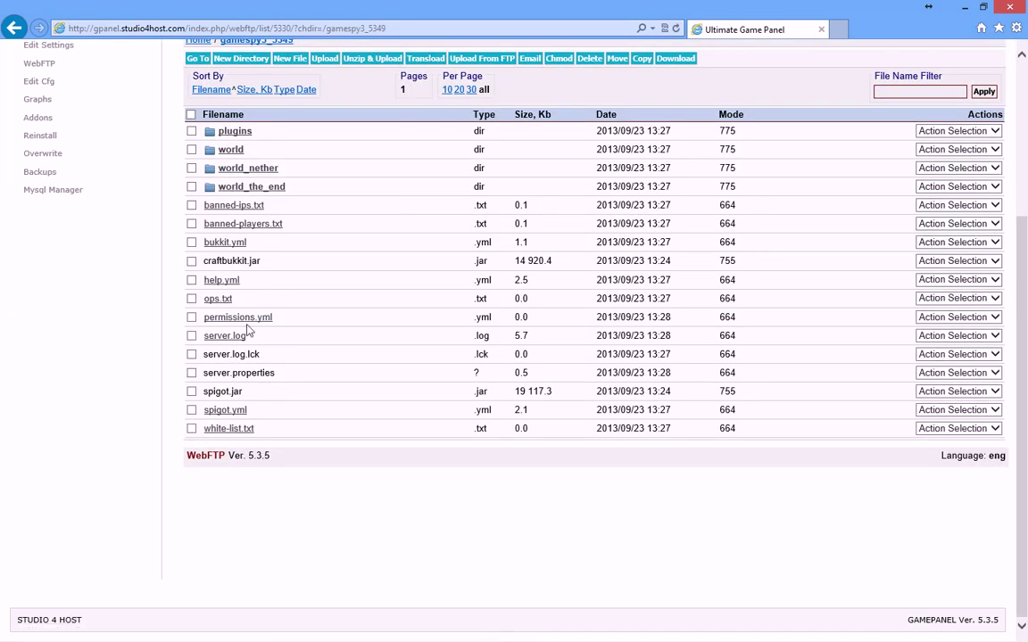
scroll(268, 375, "up", 5)
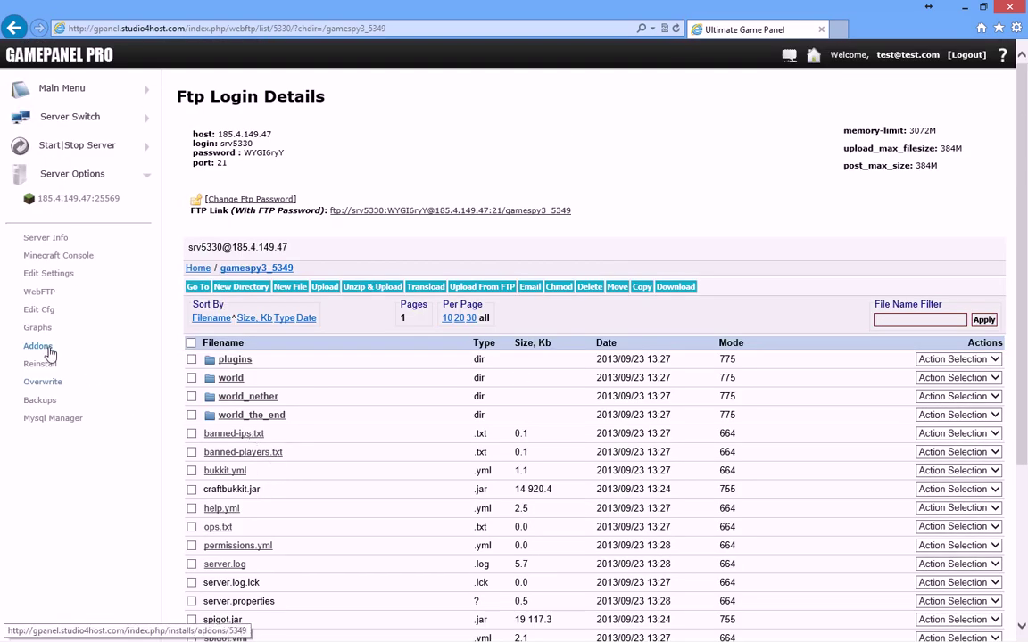
left_click(38, 347)
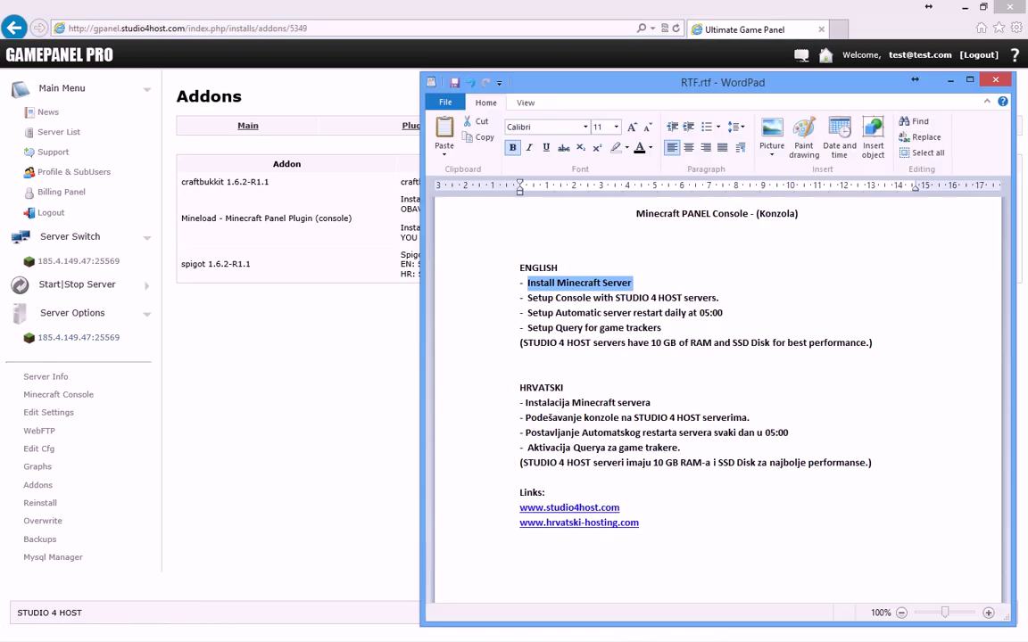
Step: Highlight the console setup step in the WordPad notes and return to the Addons list
key("alt+Tab")
left_click_drag(721, 298, 541, 292)
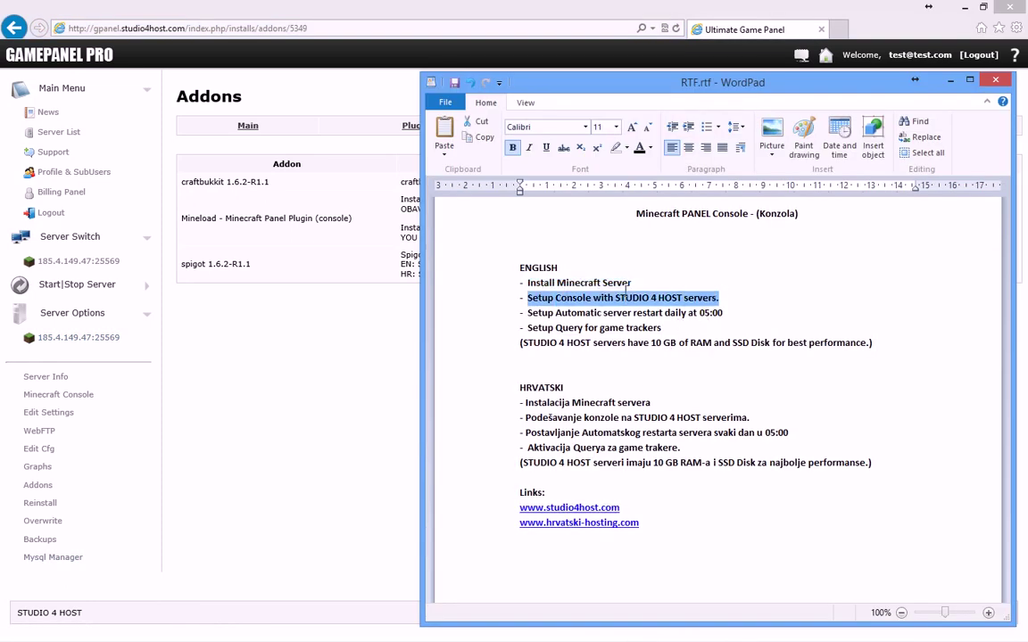
left_click(264, 283)
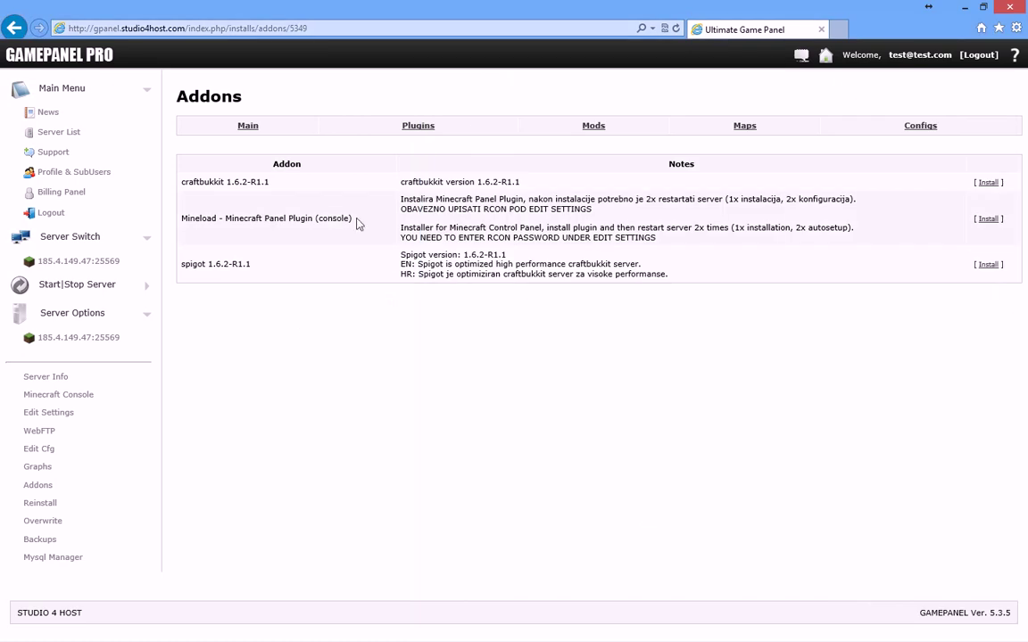
Step: Review the Mineload plugin's installer instructions and its RCON password requirement
left_click_drag(354, 219, 181, 218)
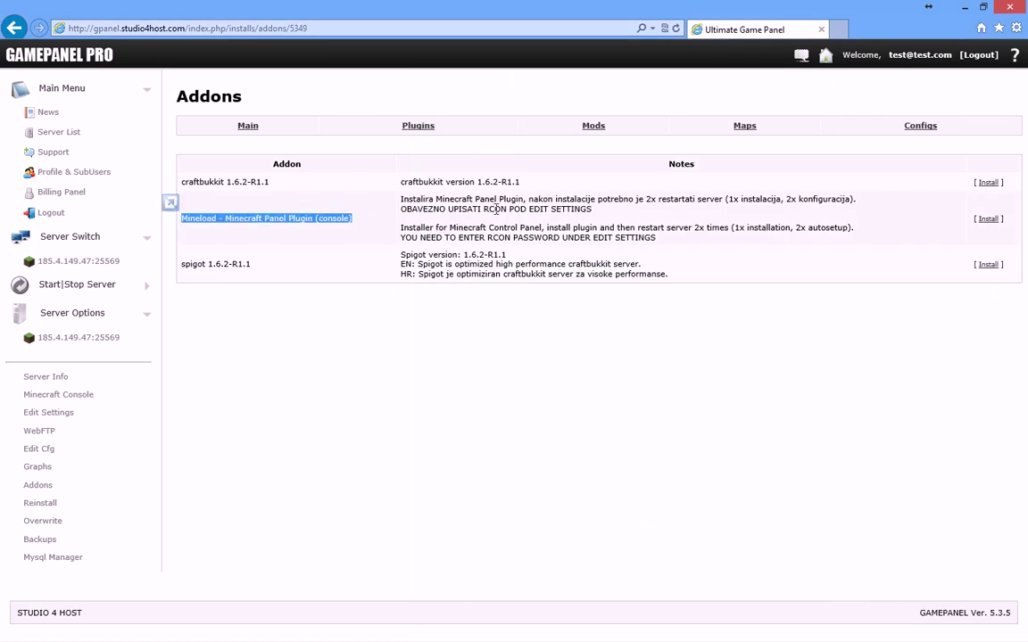
left_click(438, 198)
left_click_drag(401, 227, 835, 231)
left_click(729, 228)
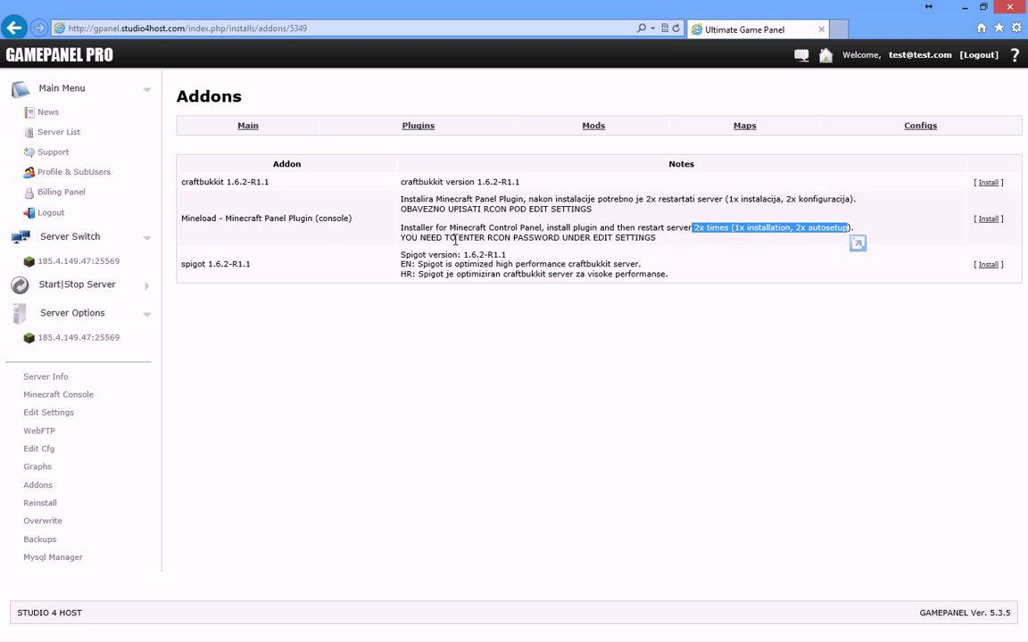
left_click_drag(456, 239, 391, 235)
left_click(663, 241)
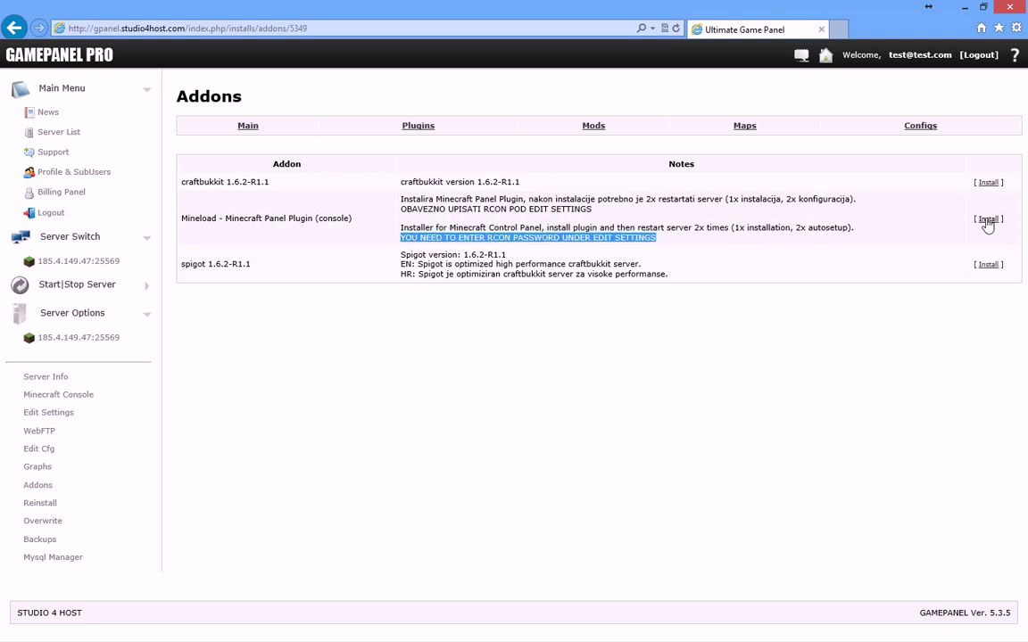
Step: Install the Mineload console plugin addon, close the progress window, and note the RCON and two-restart requirements
left_click(987, 220)
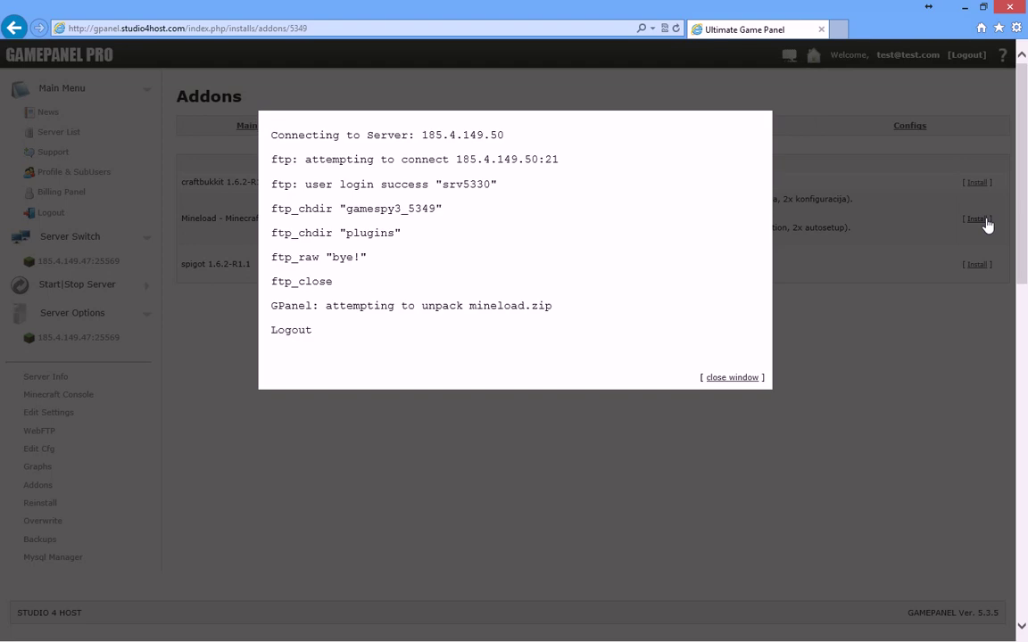
left_click(805, 323)
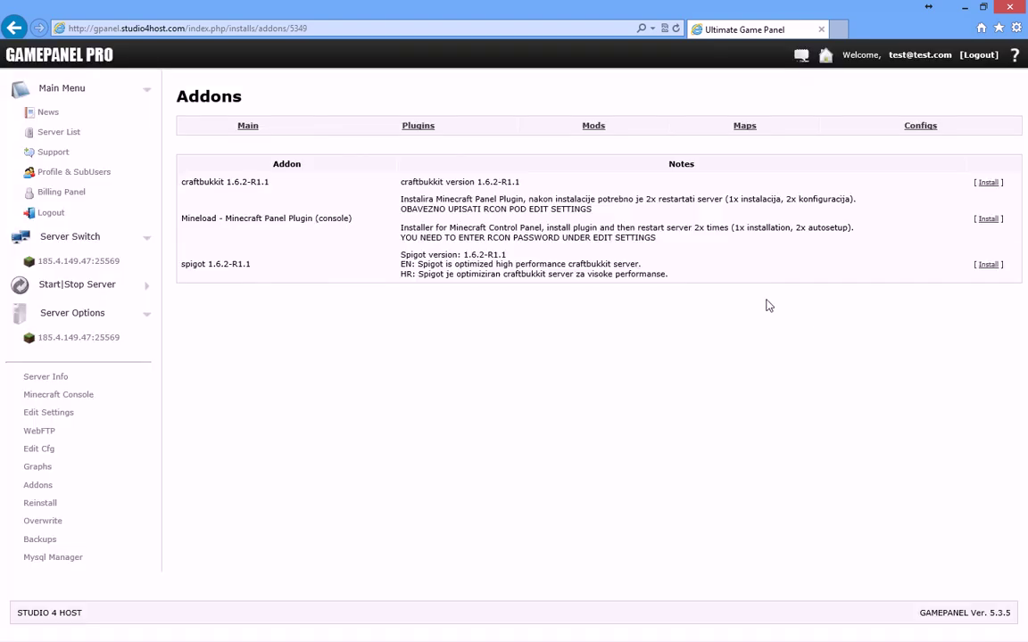
left_click_drag(658, 238, 458, 237)
left_click_drag(737, 228, 850, 228)
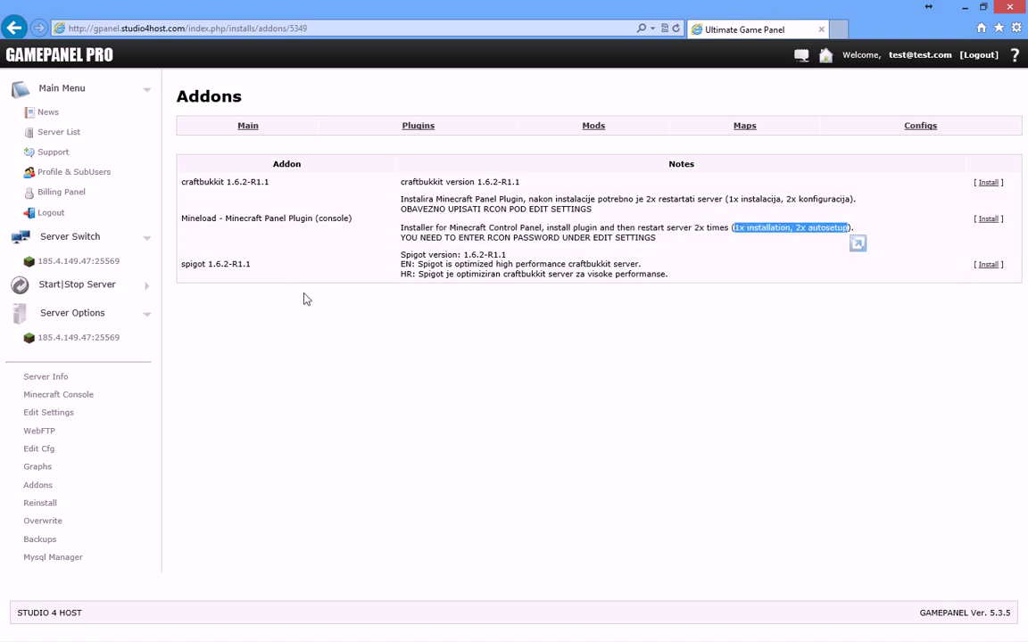
Step: Enter an RCON password in the Start Rcon field and submit the server settings
left_click(73, 414)
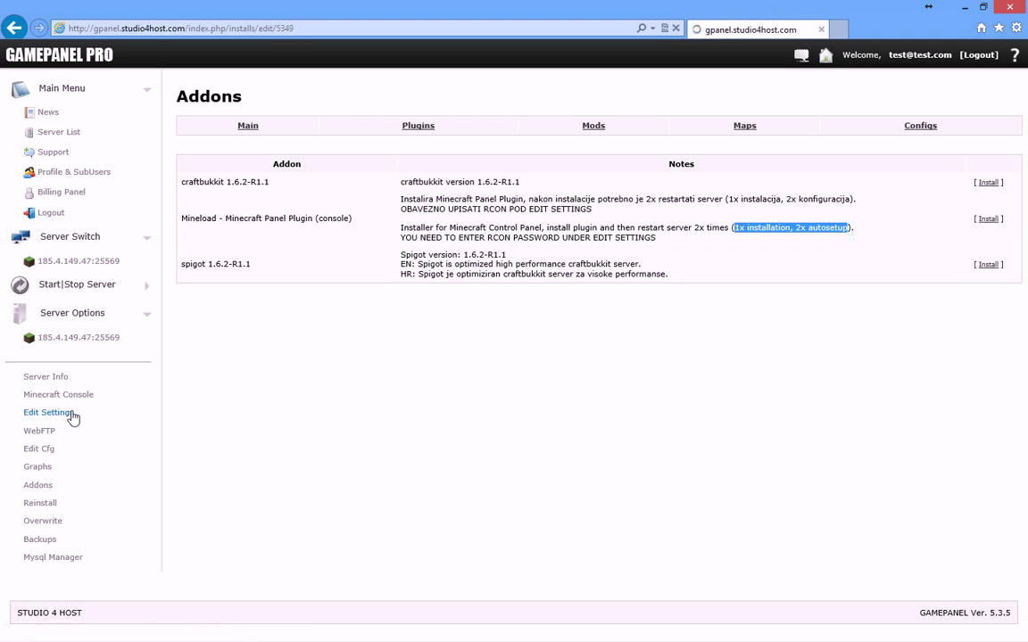
left_click(211, 330)
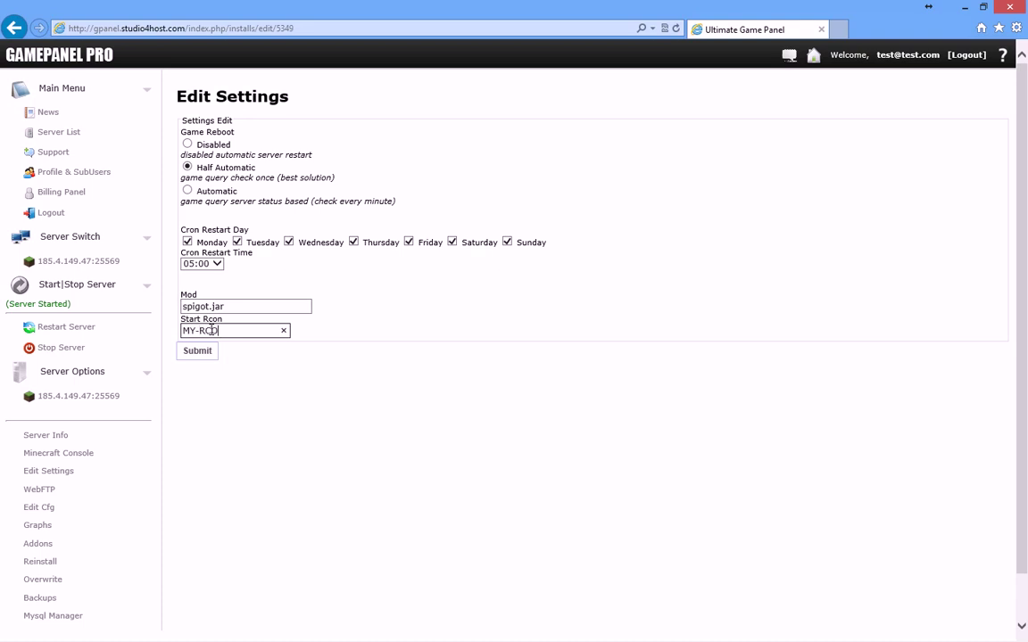
type("n")
left_click(204, 356)
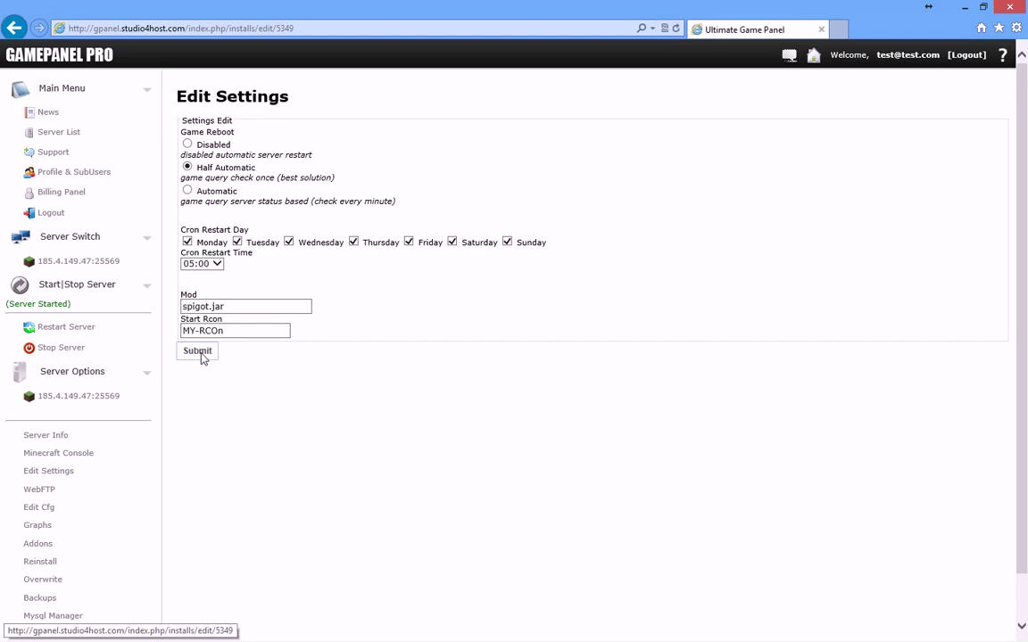
left_click(74, 292)
left_click(74, 292)
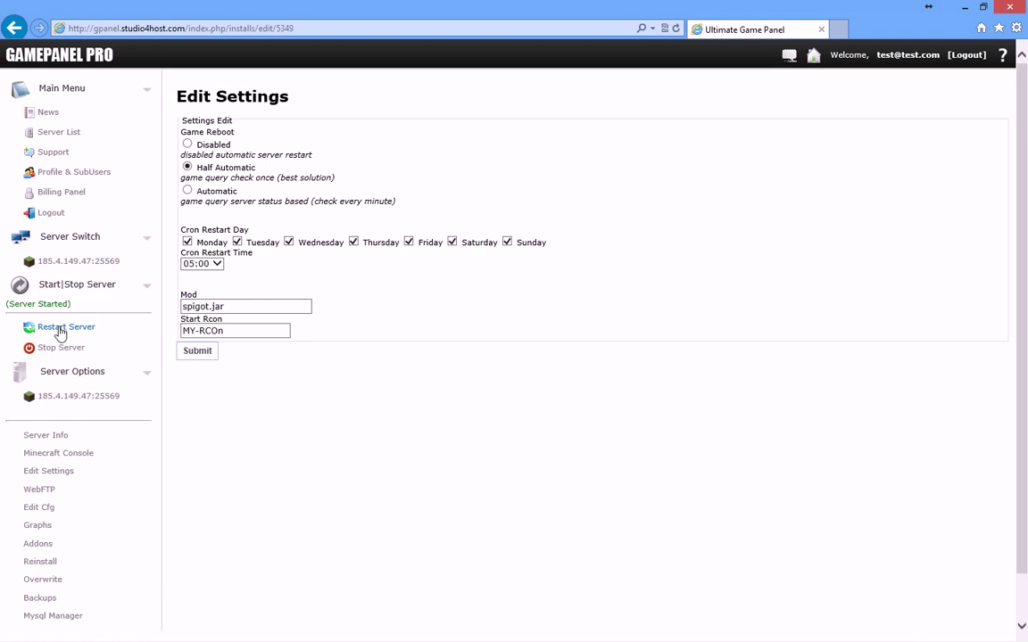
Step: Restart the Minecraft server, close the progress window and resend the form to reload settings
left_click(61, 333)
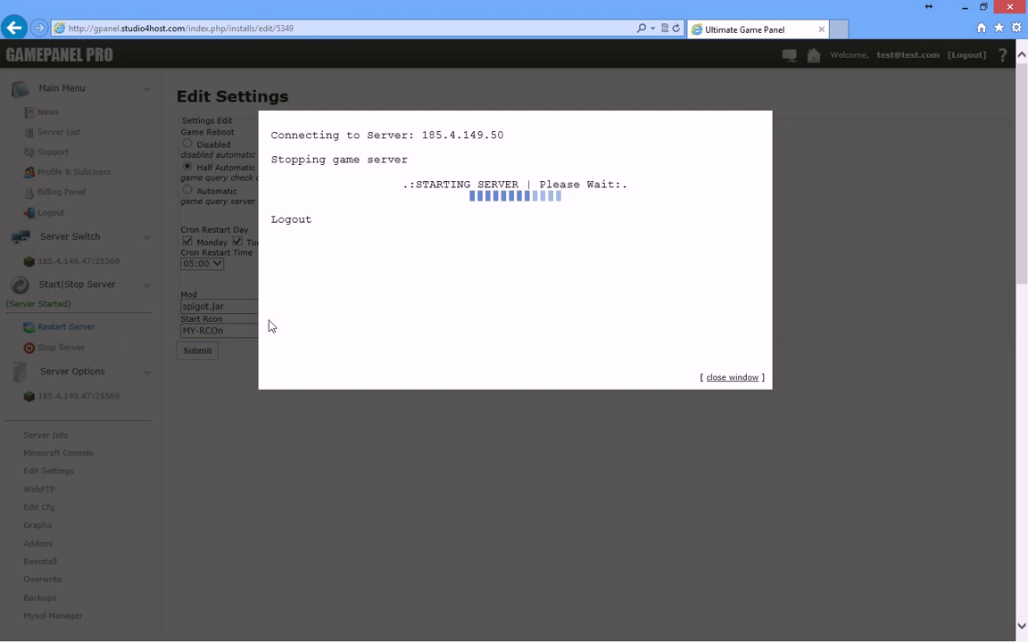
left_click_drag(349, 214, 278, 221)
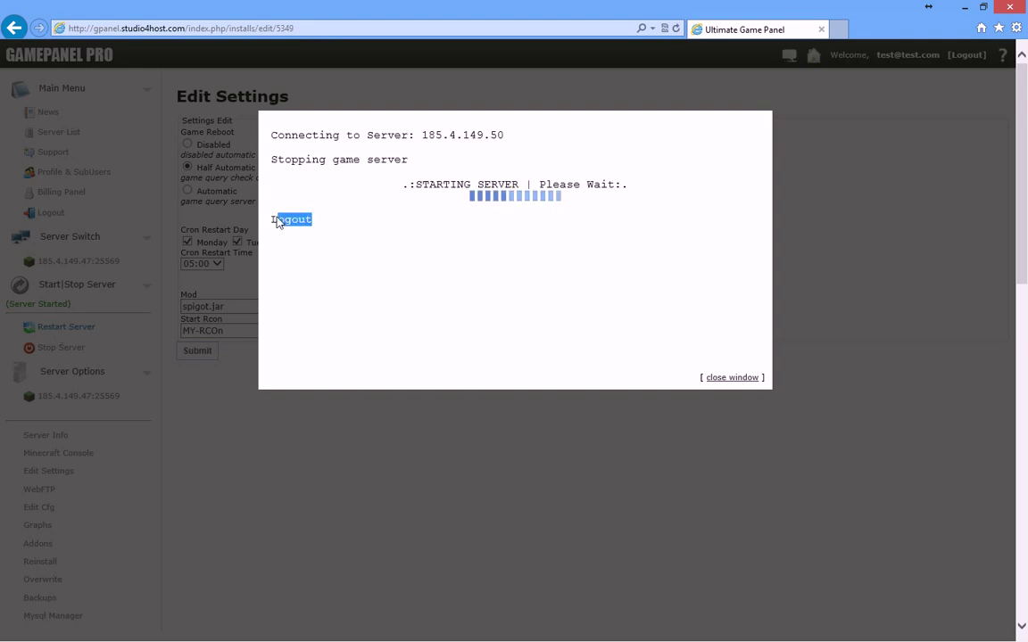
left_click(726, 380)
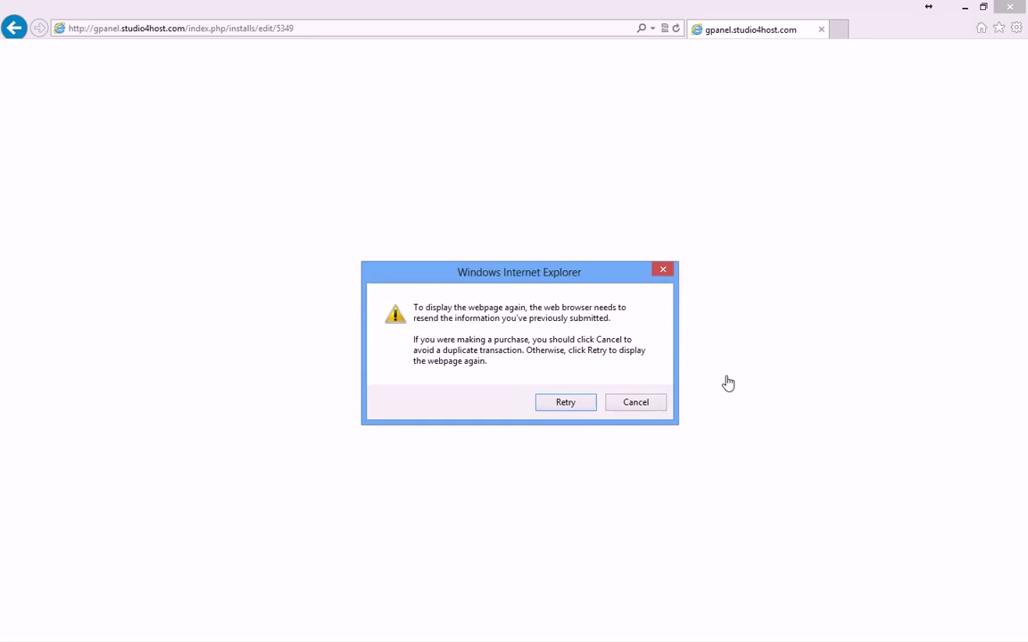
left_click(579, 404)
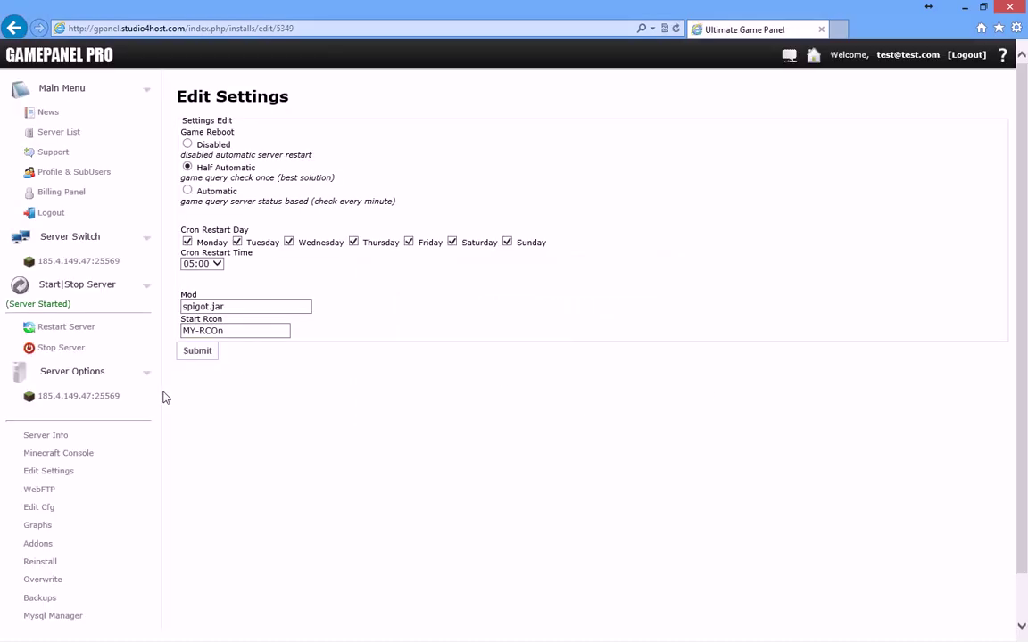
Step: Restart the Minecraft server a second time and close the progress window
left_click(66, 328)
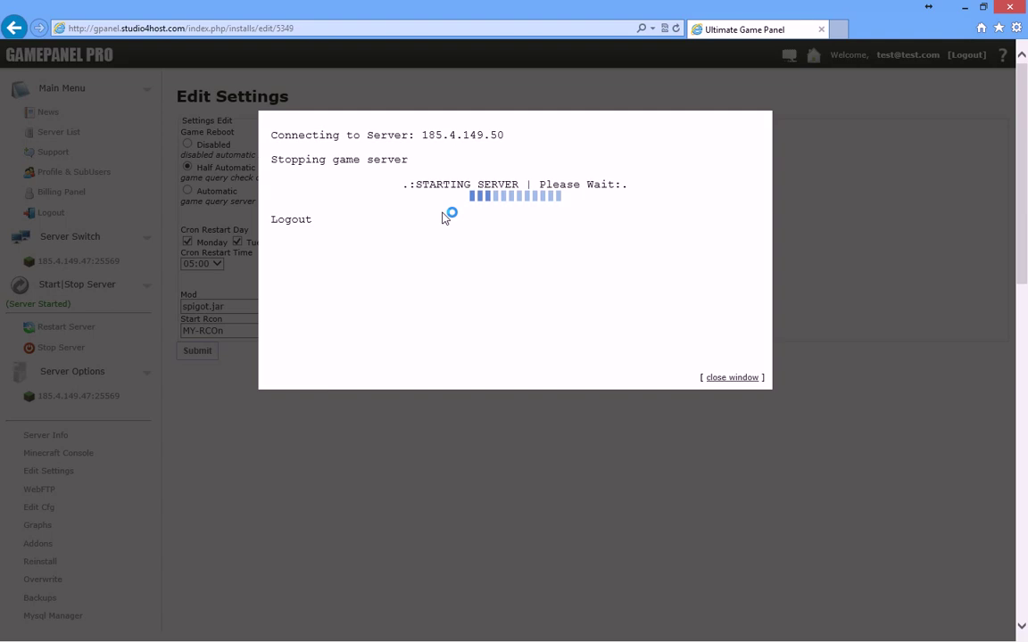
left_click_drag(280, 229, 272, 220)
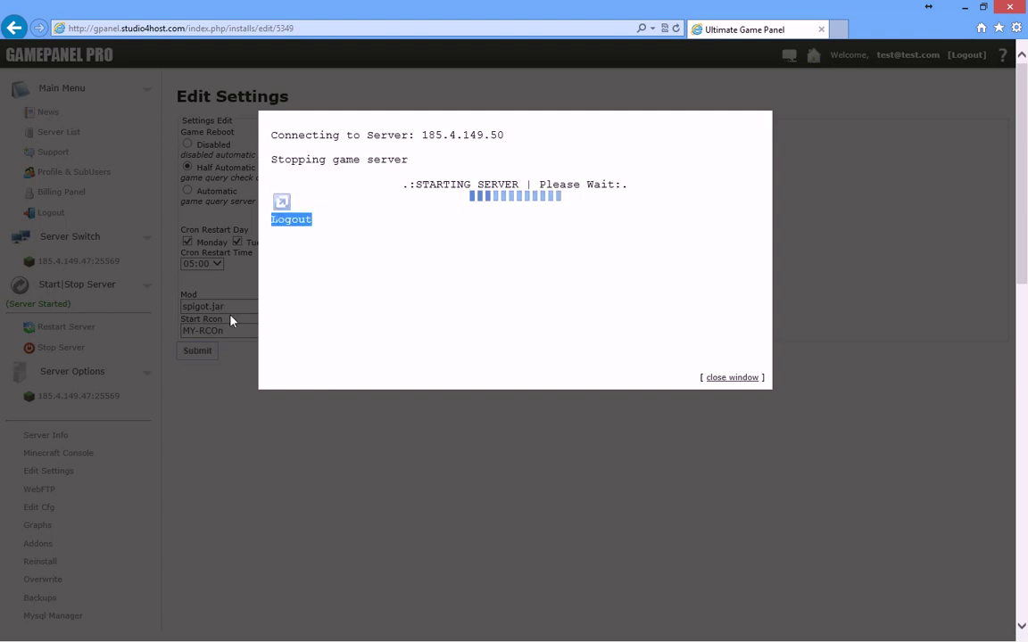
left_click(222, 406)
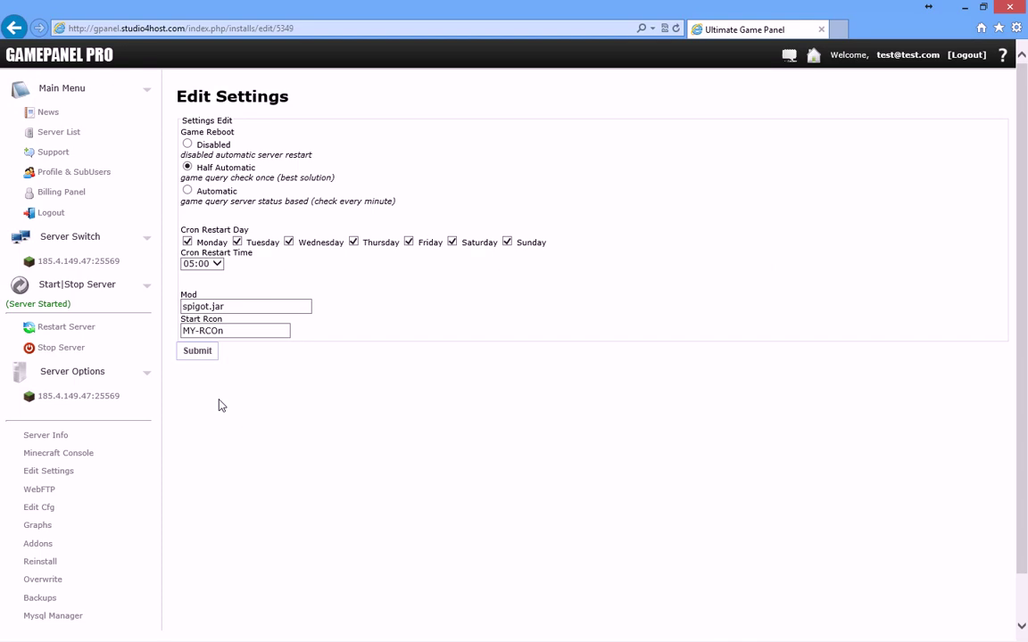
Step: Highlight the query setup step in the WordPad notes
key("alt+Tab")
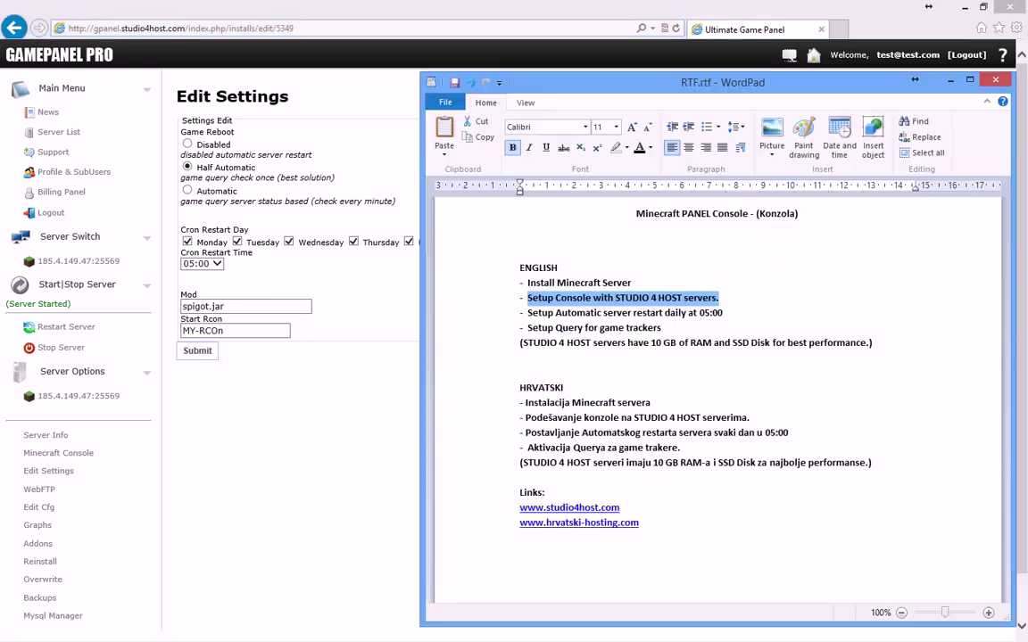
left_click(660, 329)
left_click_drag(660, 328, 533, 332)
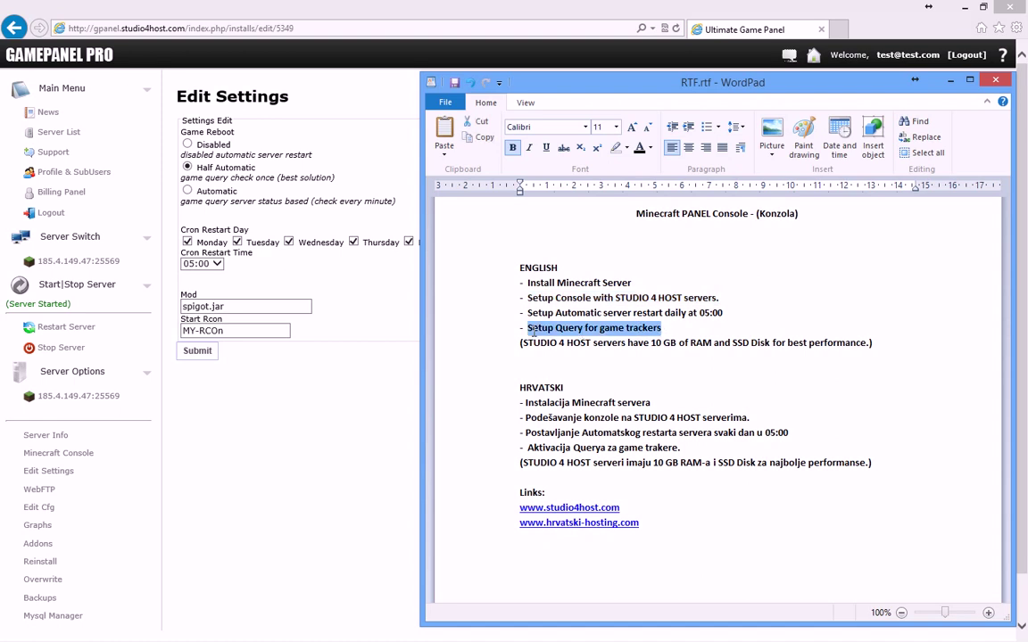
Step: Change enable-query=false to enable-query=true in server.properties and save the file
left_click(51, 510)
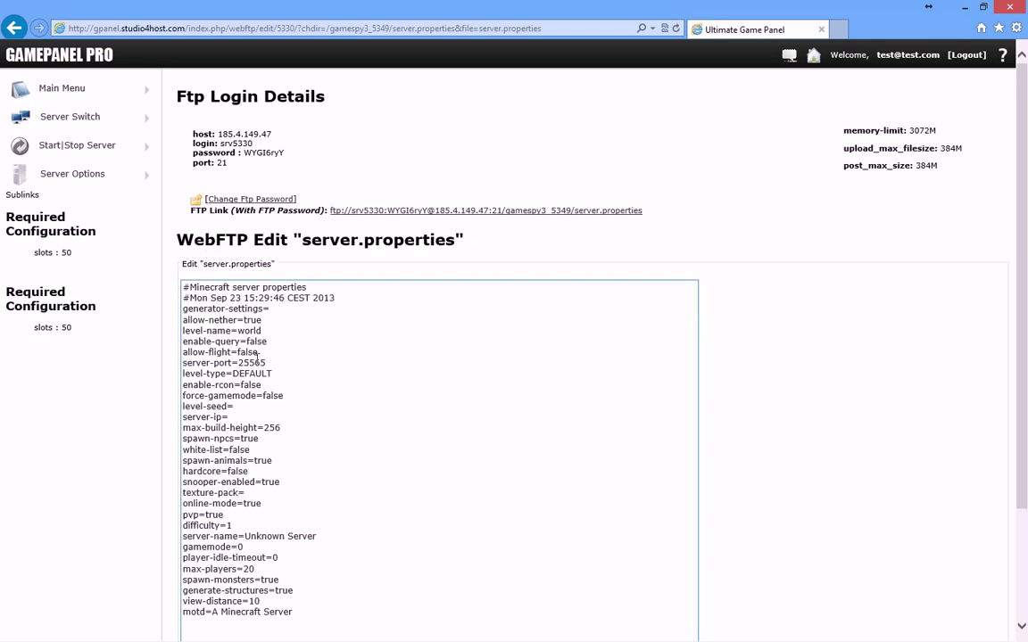
left_click_drag(274, 342, 174, 343)
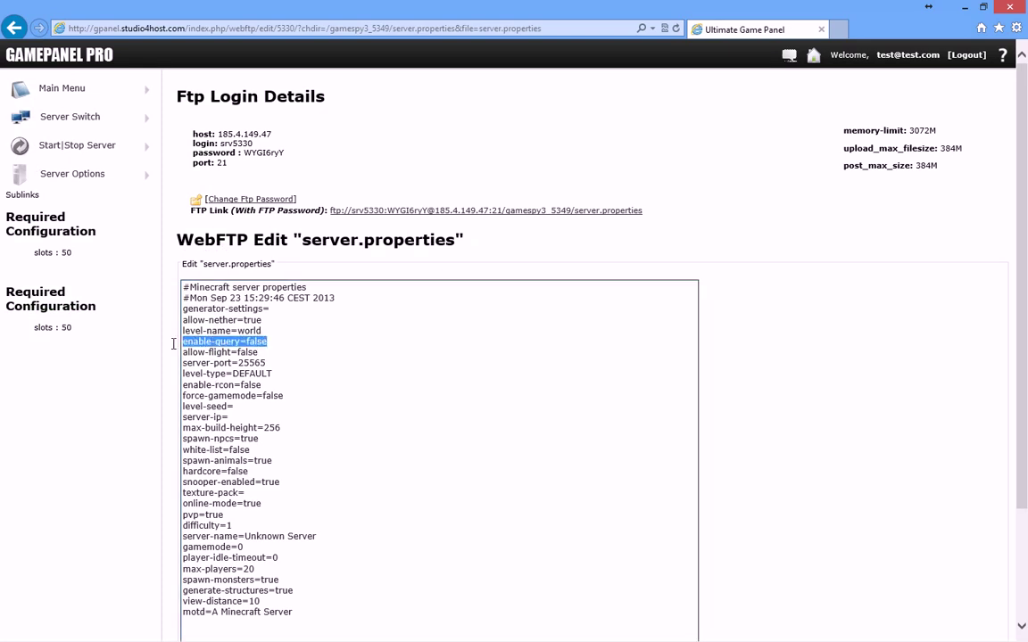
left_click(274, 341)
left_click_drag(270, 342, 249, 342)
type("tru")
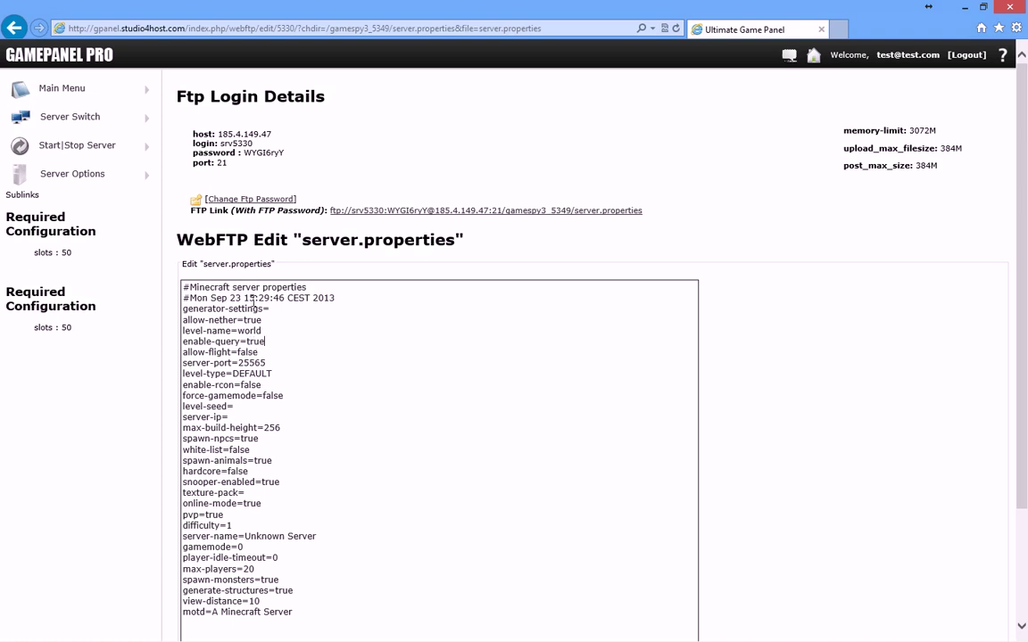
scroll(253, 300, "down", 5)
left_click(197, 565)
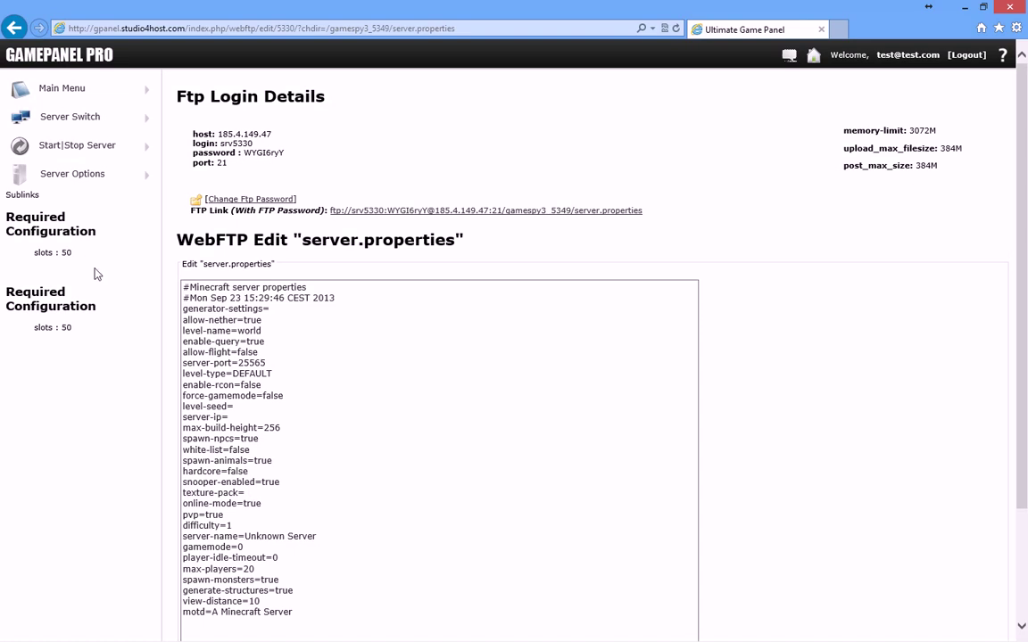
Step: Restart the Minecraft server from the Start|Stop Server options
left_click(82, 148)
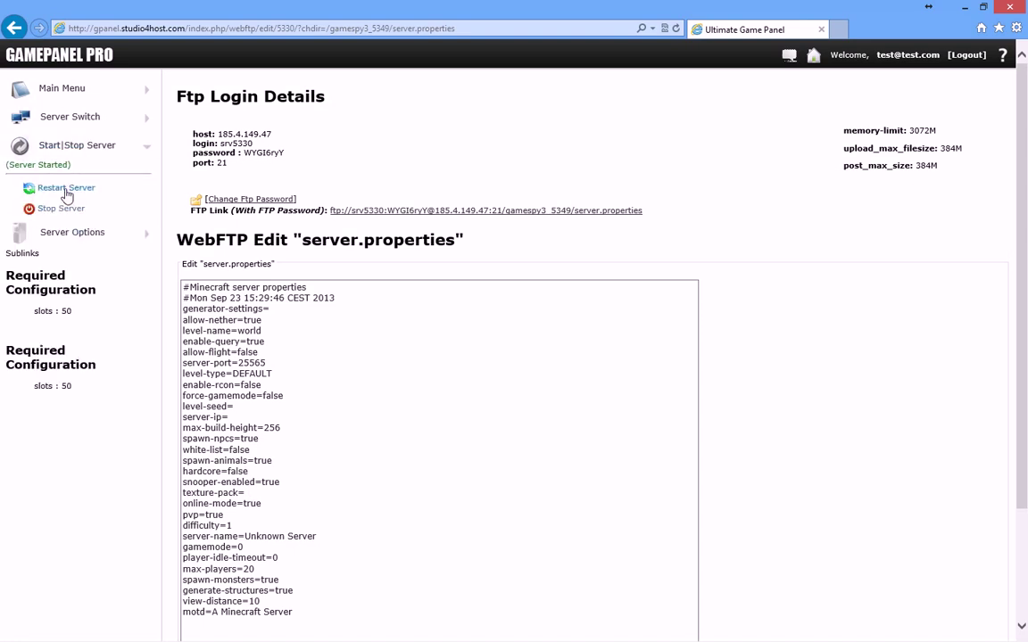
left_click(67, 191)
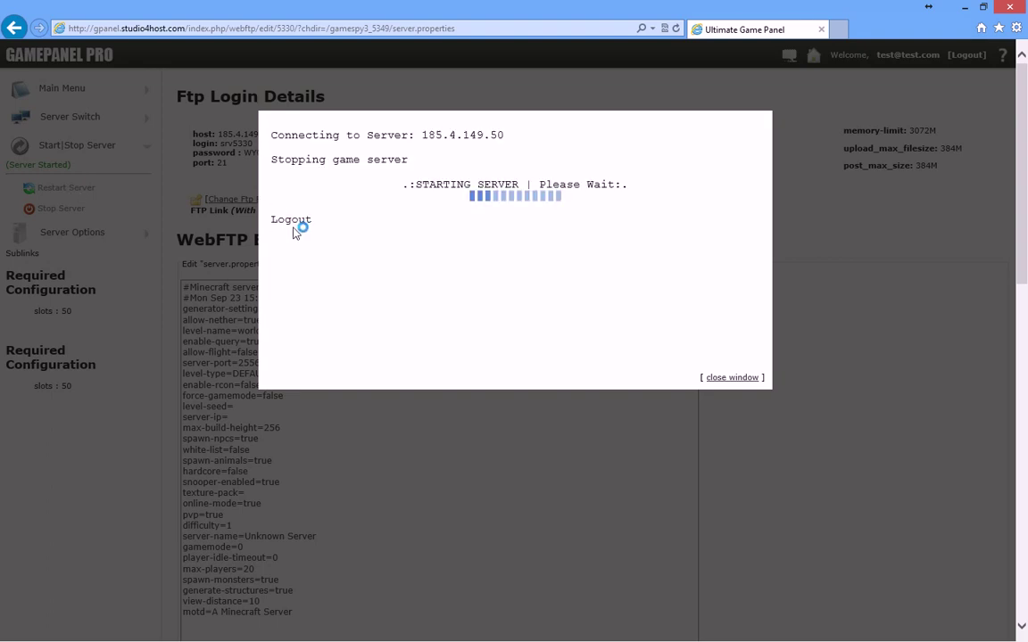
double_click(307, 222)
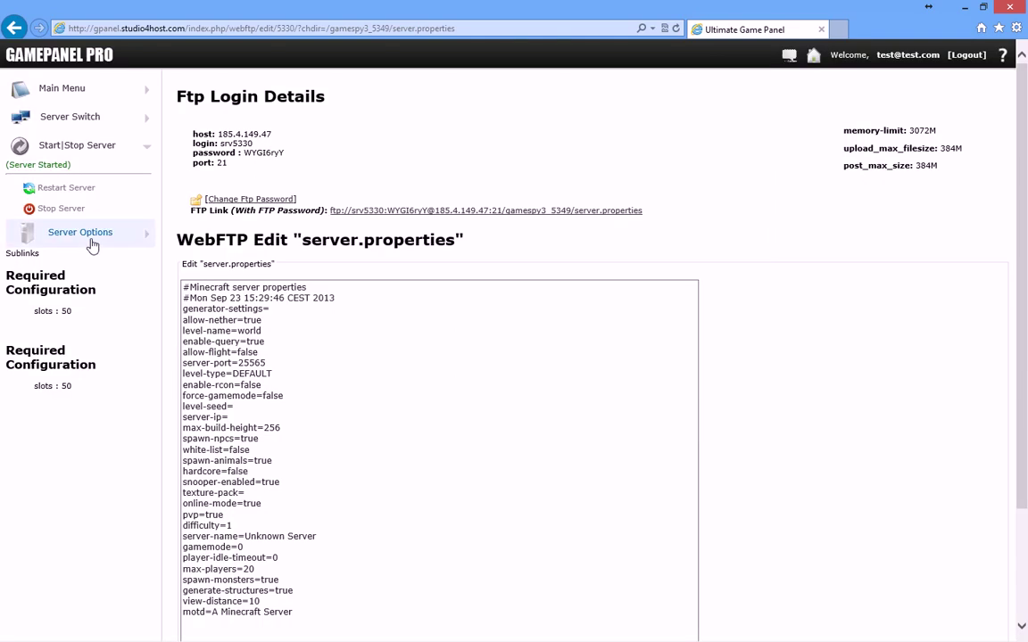
Step: Reload the Server Info page until it shows spigot.jar live query data: 0/20 players, SMP gametype
left_click(86, 238)
left_click(55, 301)
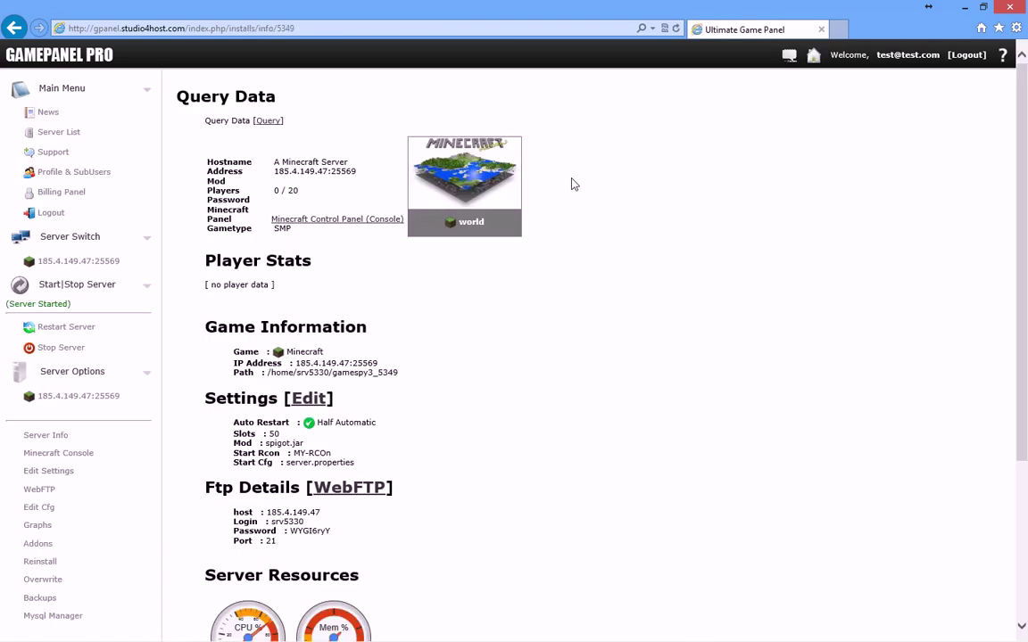
left_click_drag(348, 162, 280, 164)
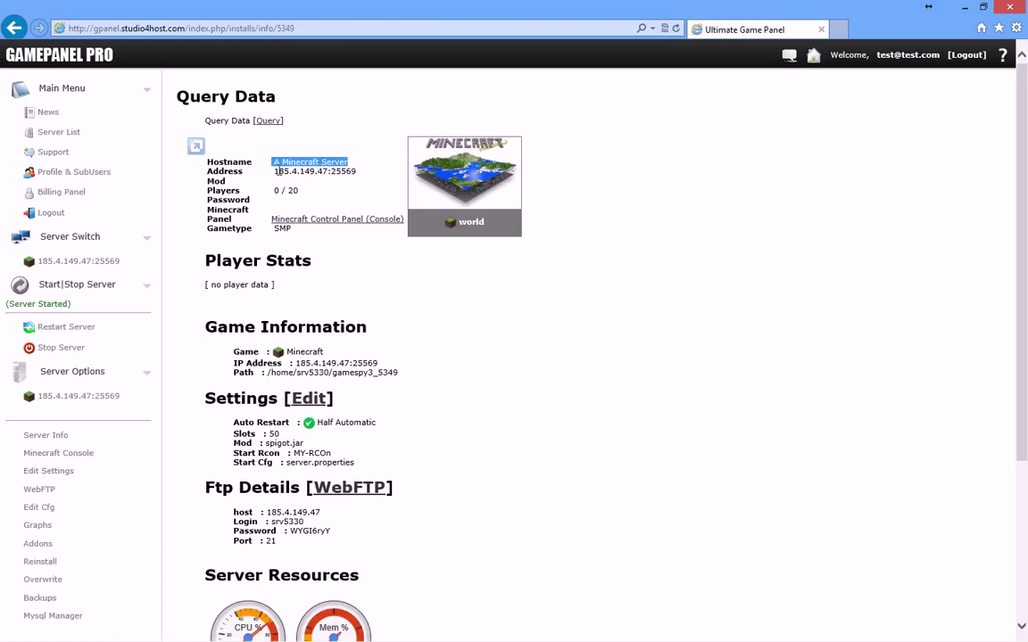
left_click(287, 186)
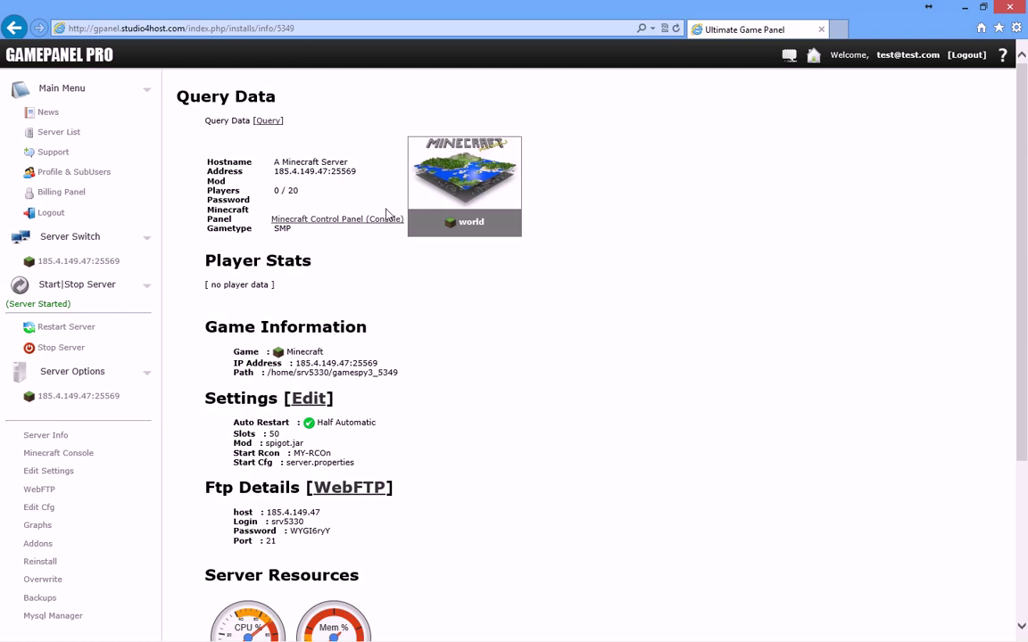
scroll(443, 378, "down", 3)
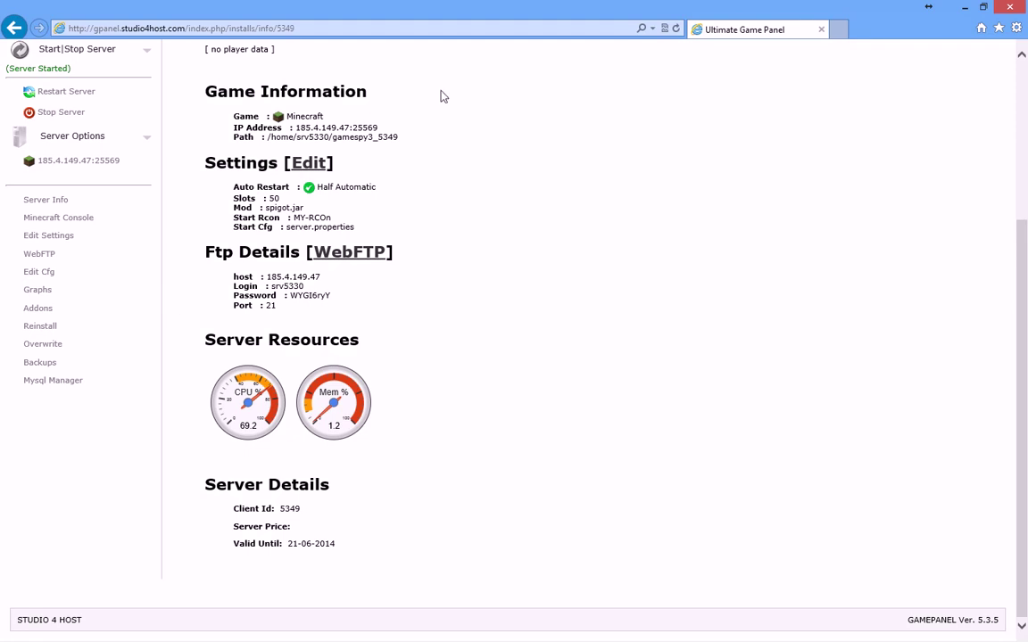
left_click(678, 31)
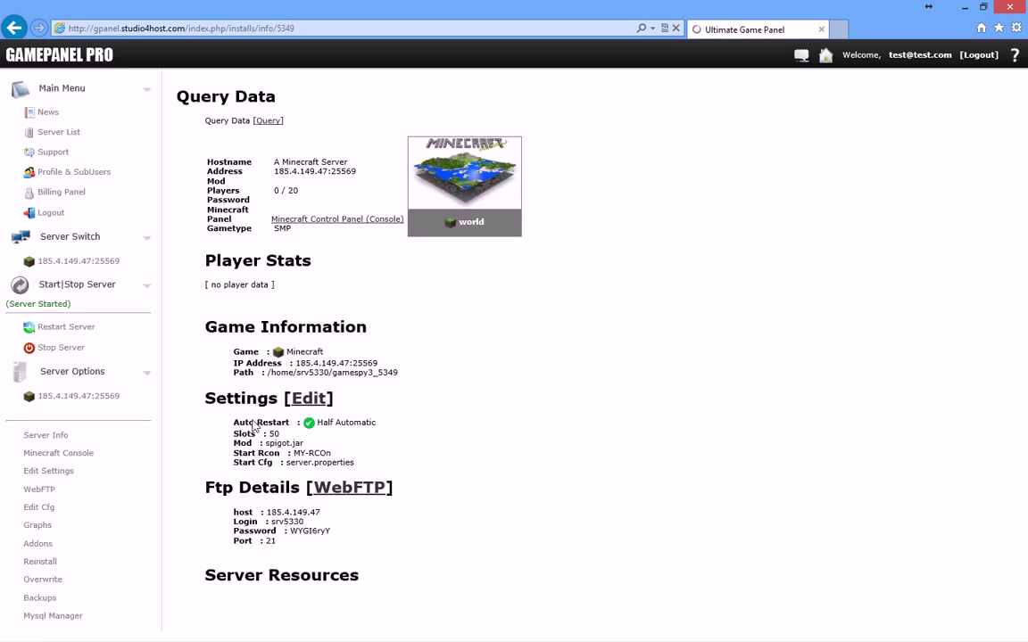
scroll(254, 426, "down", 2)
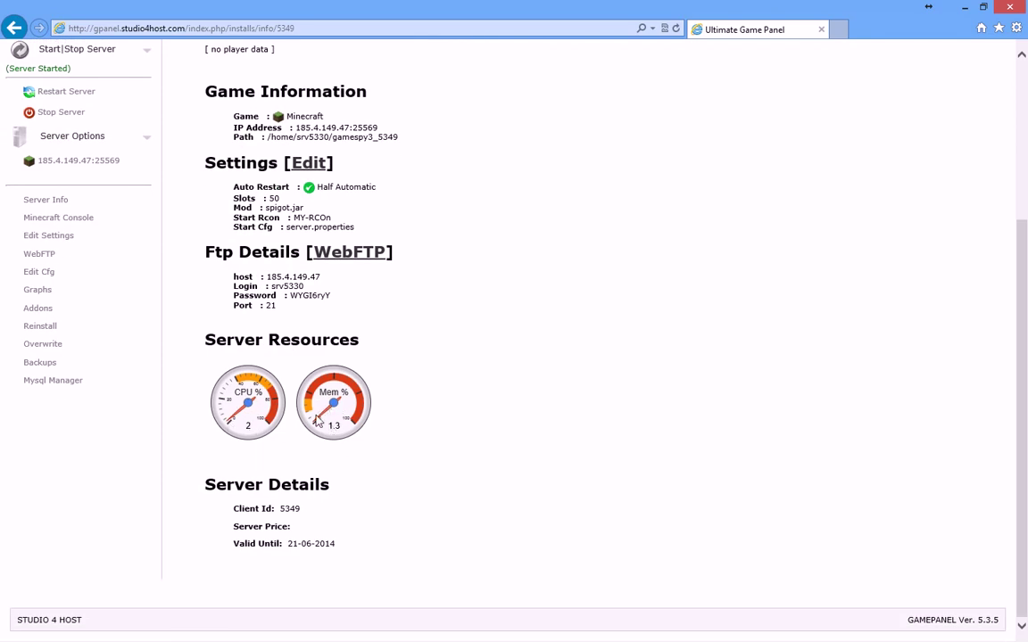
Step: Open Minecraft Console in a new tab and log in to the Mineload AdminPanel dashboard
right_click(69, 222)
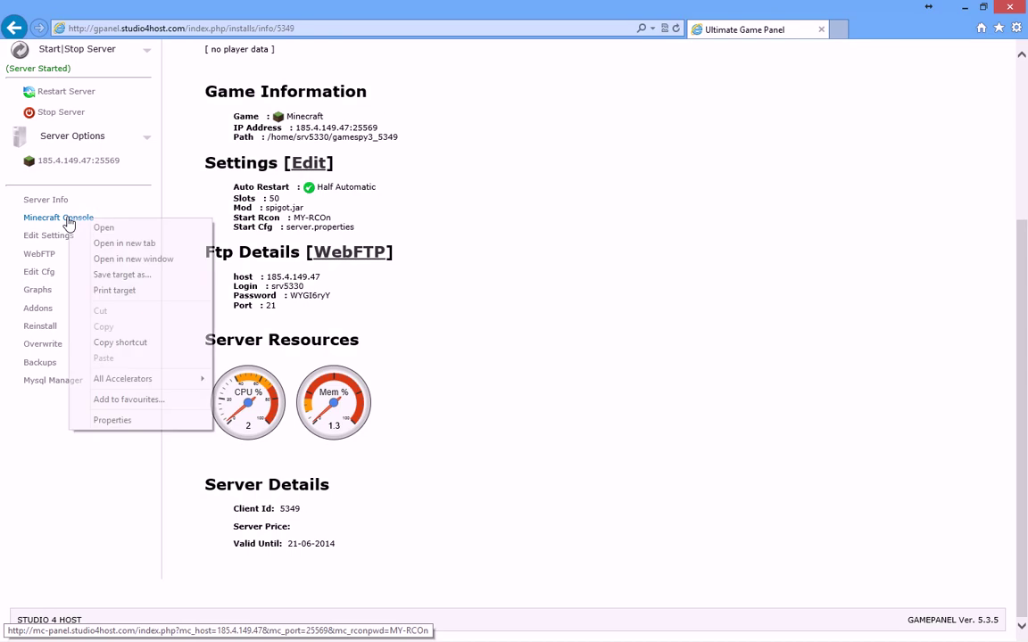
left_click(101, 241)
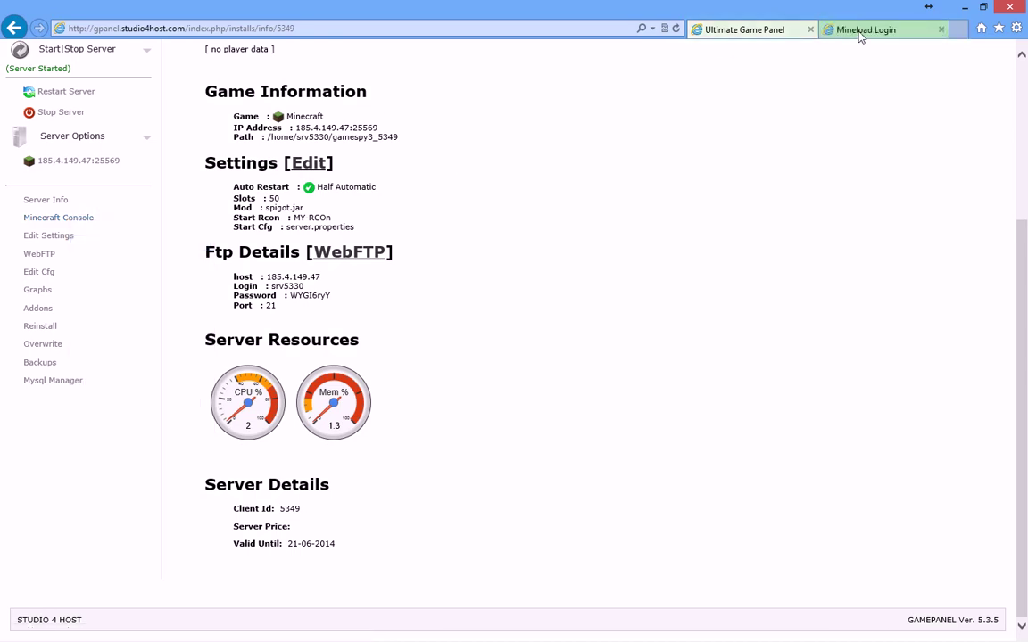
left_click(859, 35)
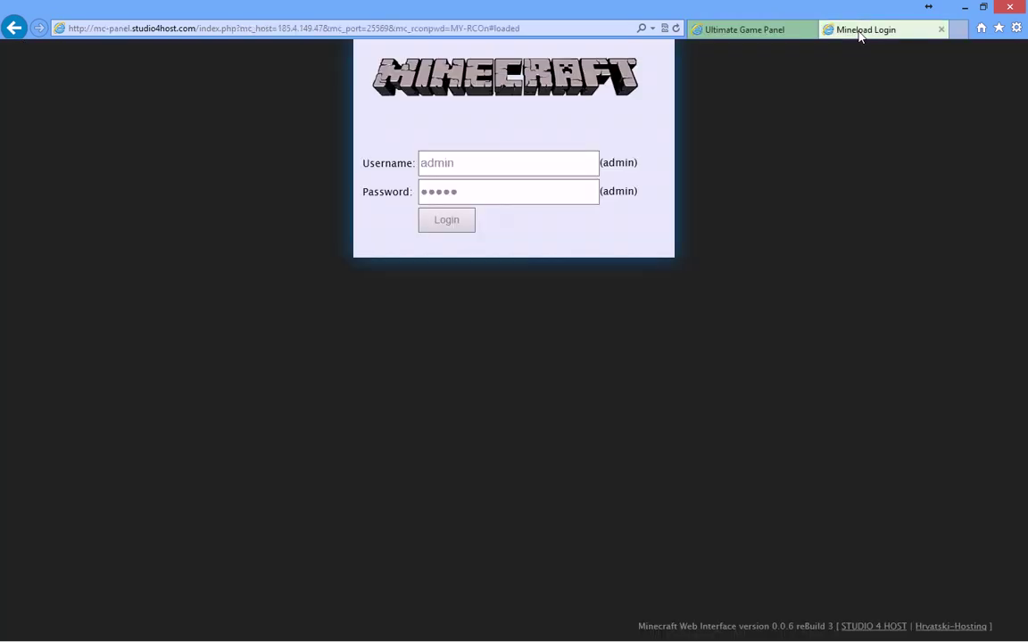
left_click(443, 226)
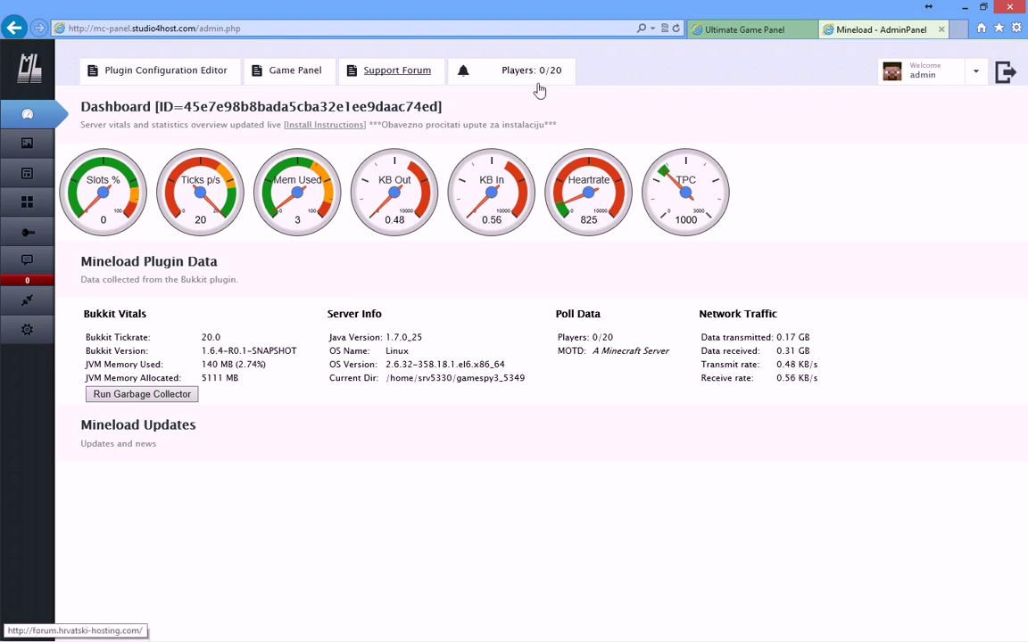
Step: Browse Mineload's console log, dashboard, World Info, Inventory and Players pages
left_click(26, 261)
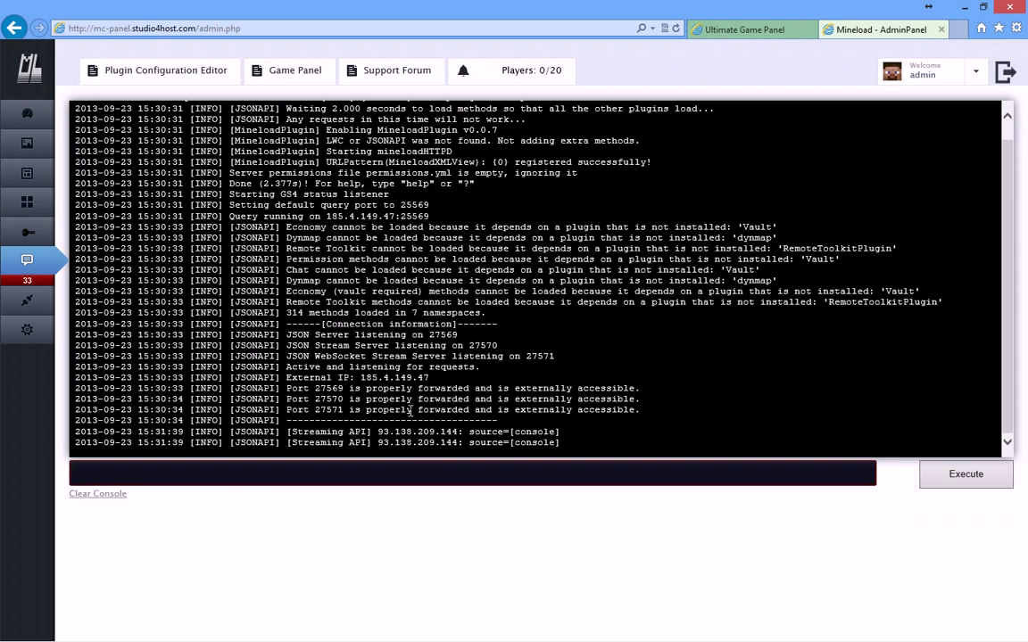
left_click(29, 118)
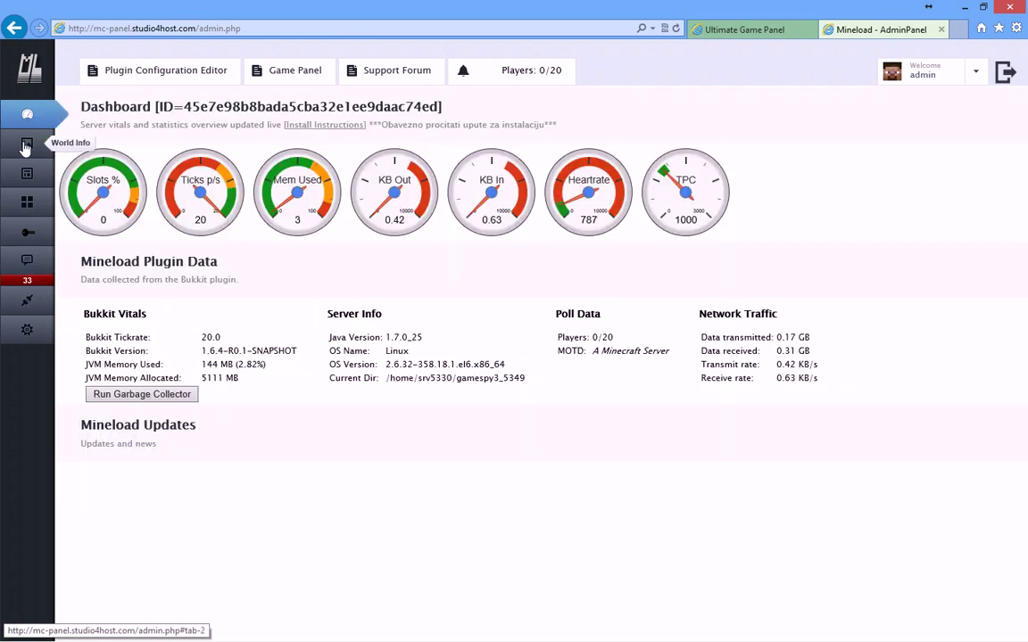
left_click(26, 146)
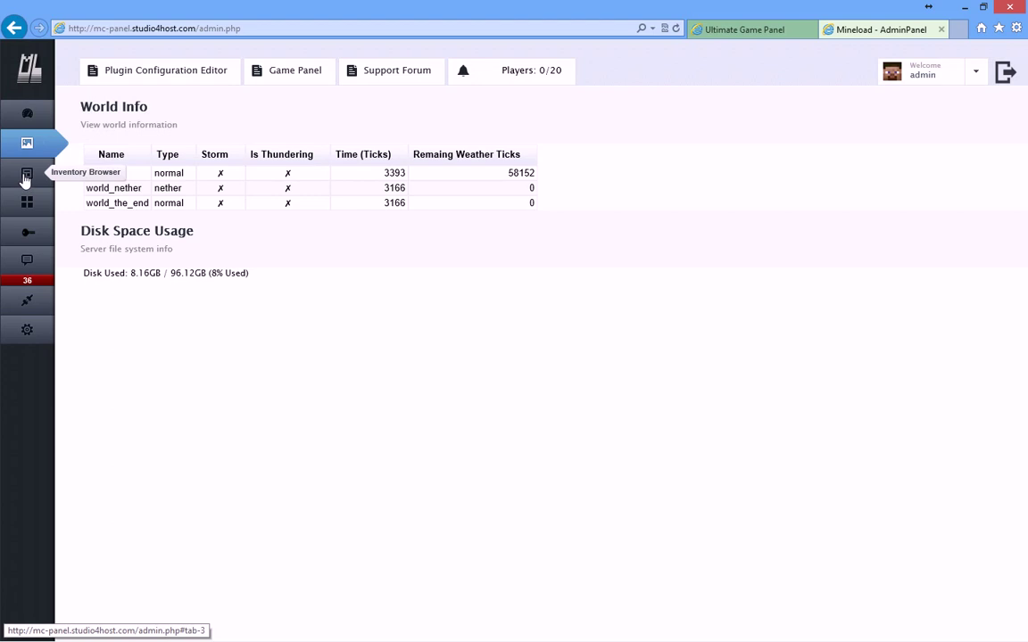
left_click(27, 162)
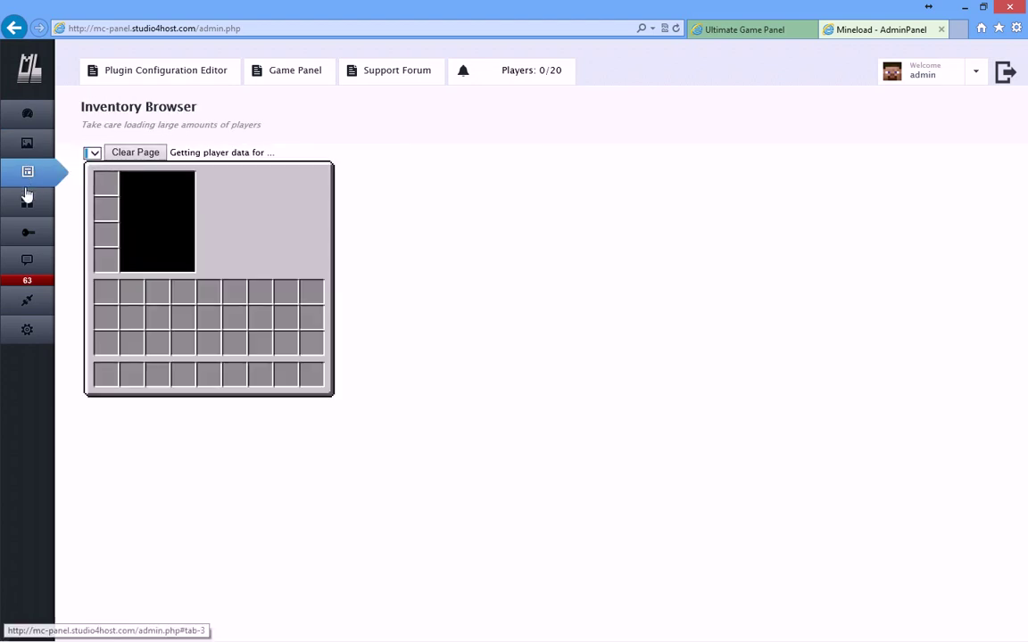
left_click(24, 201)
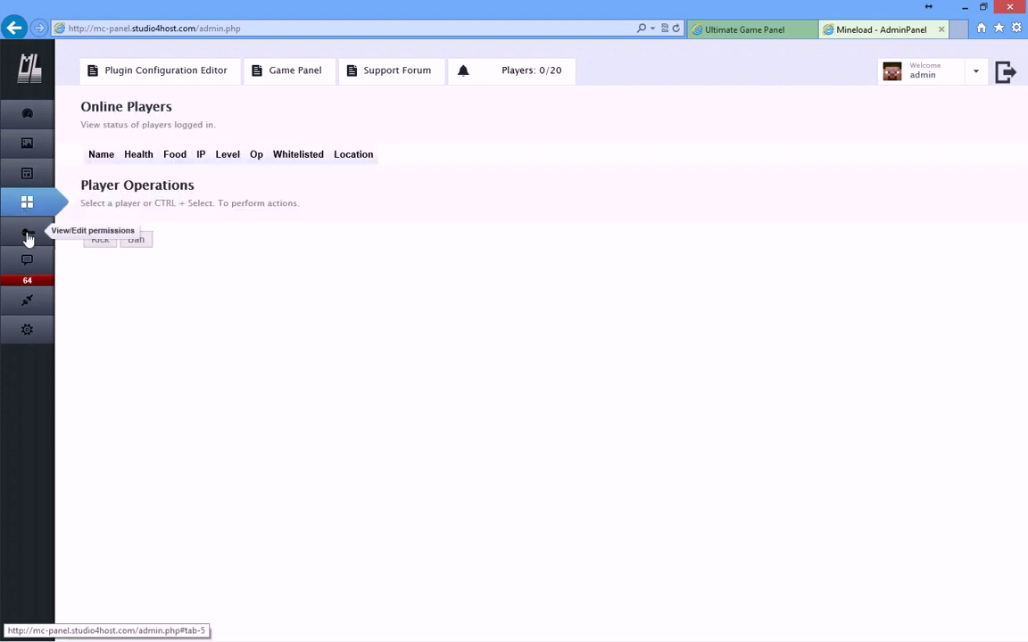
Step: Check the Permissions, console and Plugins pages, then return to the game panel's server info
left_click(26, 237)
left_click(105, 204)
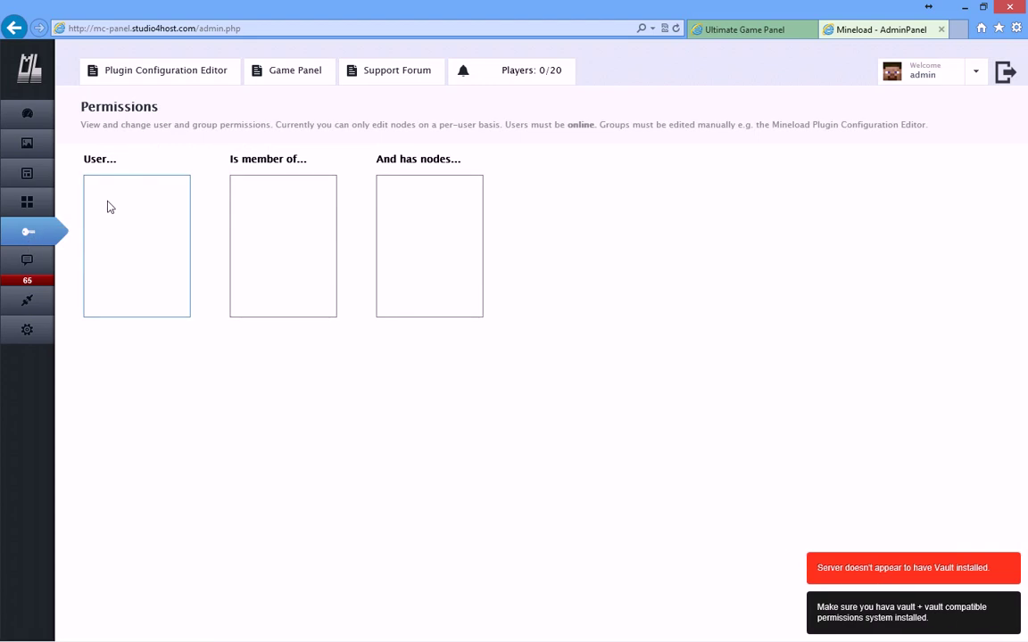
left_click(24, 268)
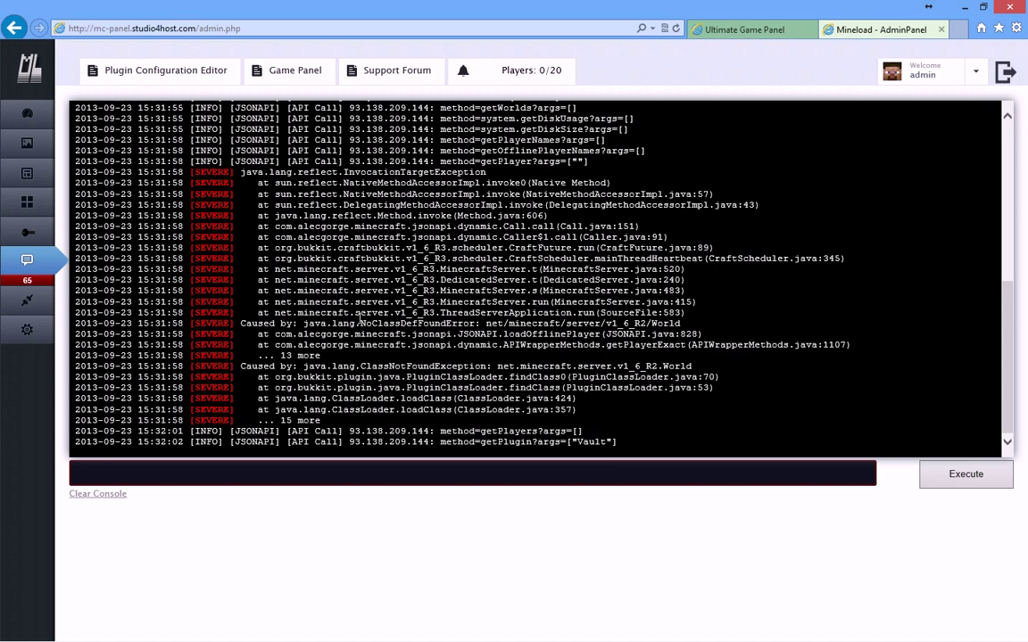
left_click(28, 308)
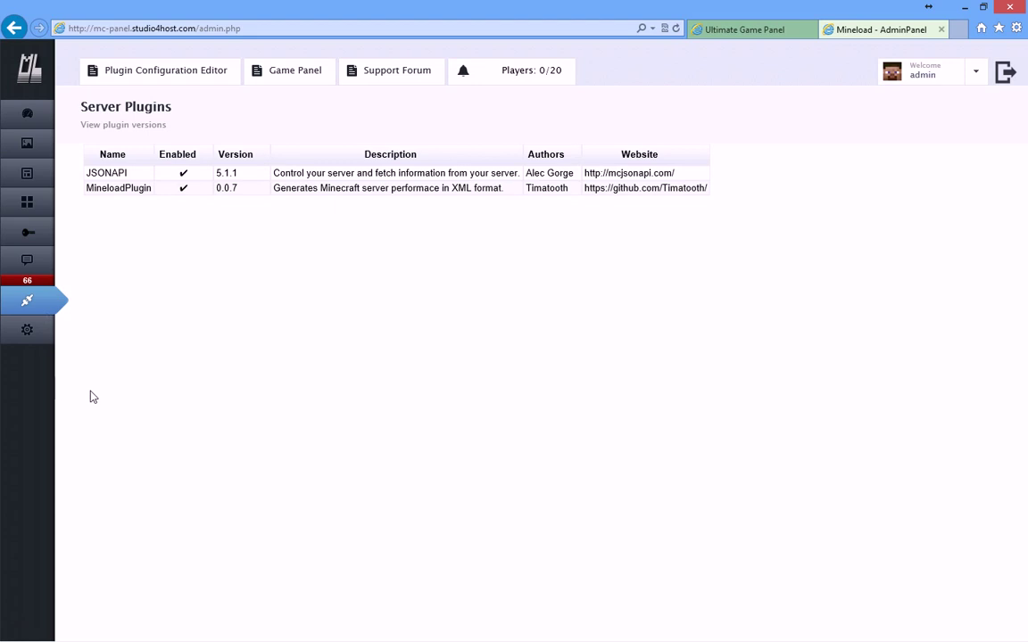
left_click(25, 118)
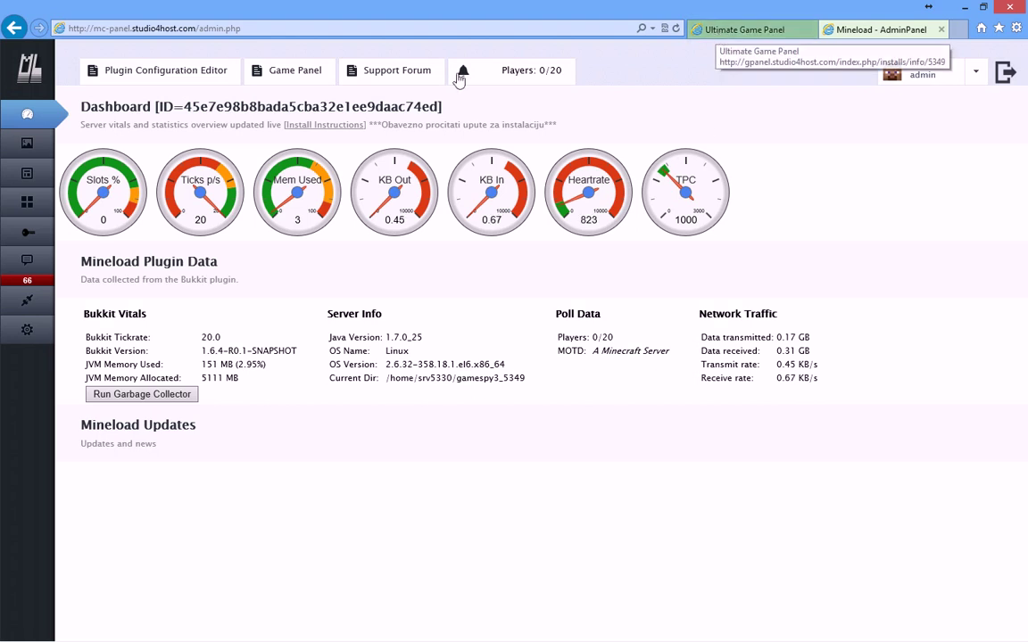
left_click(711, 34)
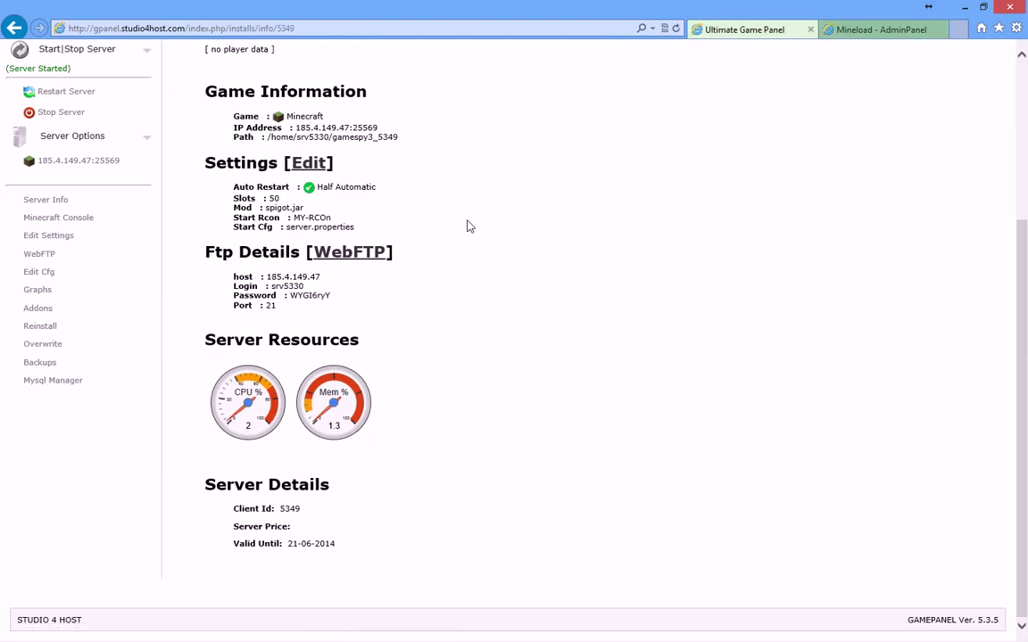
scroll(471, 252, "up", 3)
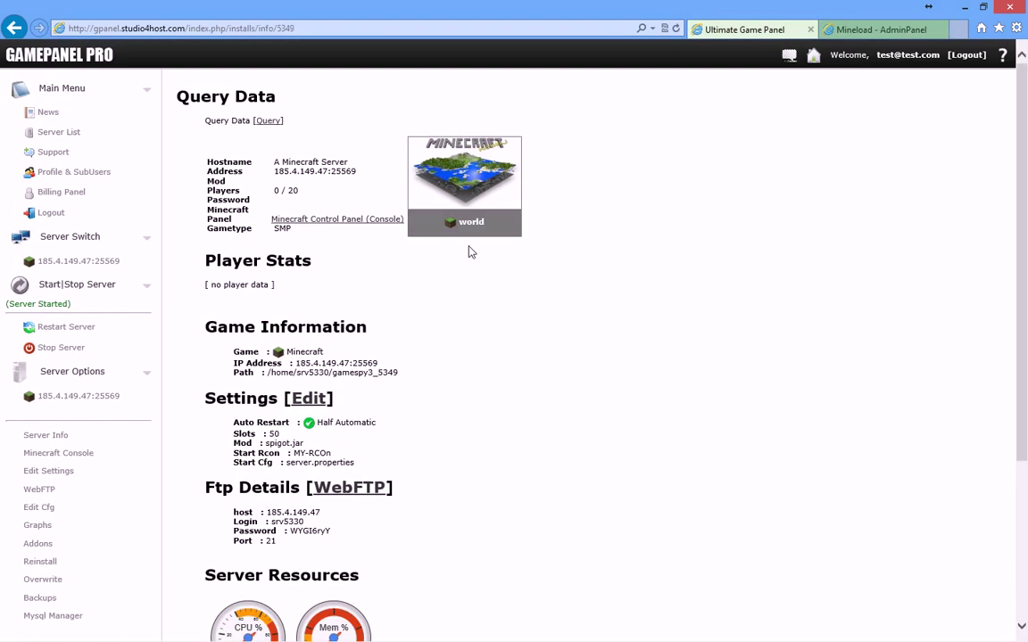